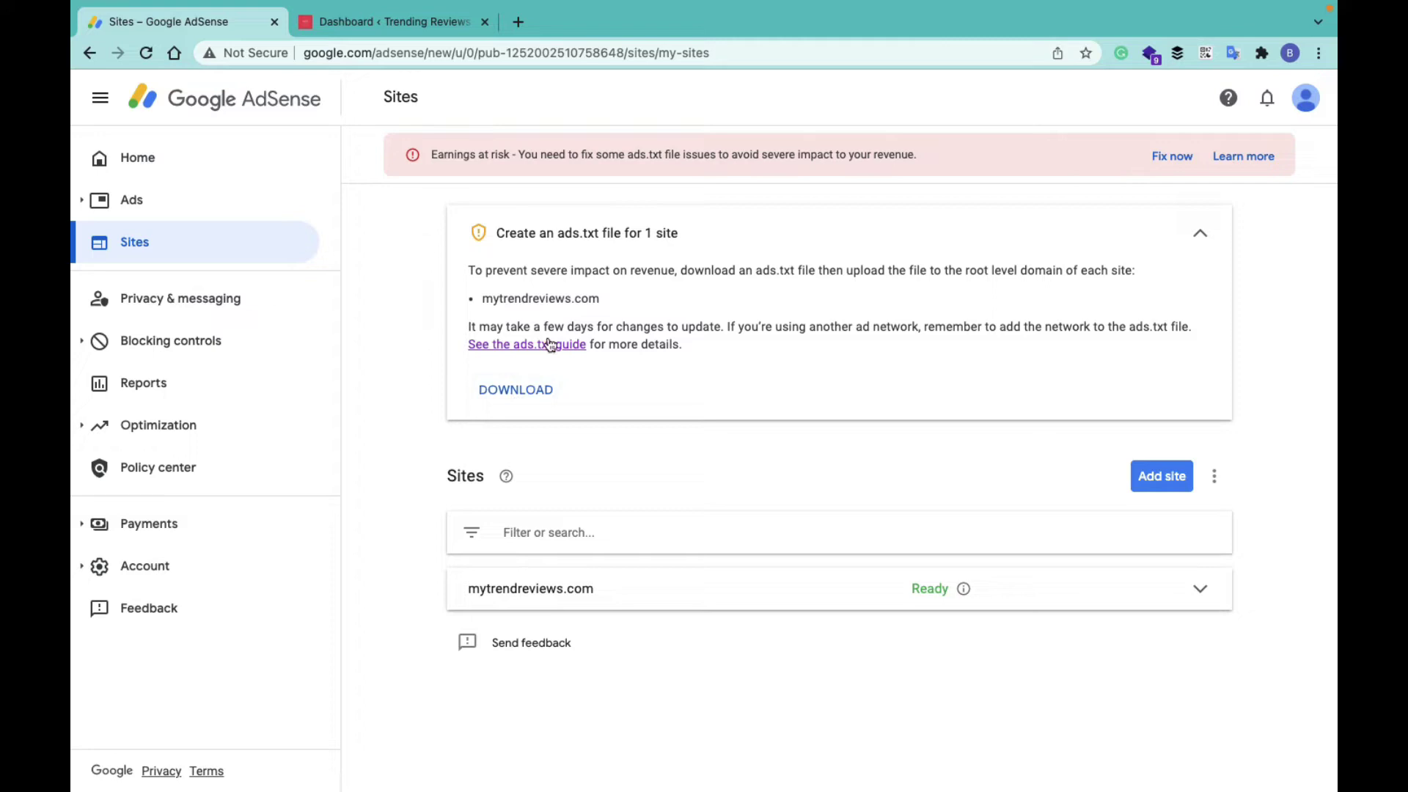
Download the AdSense-generated ads.txt file and open it to view its publisher line.
{"action": "left_click", "coordinate": [525, 396]}
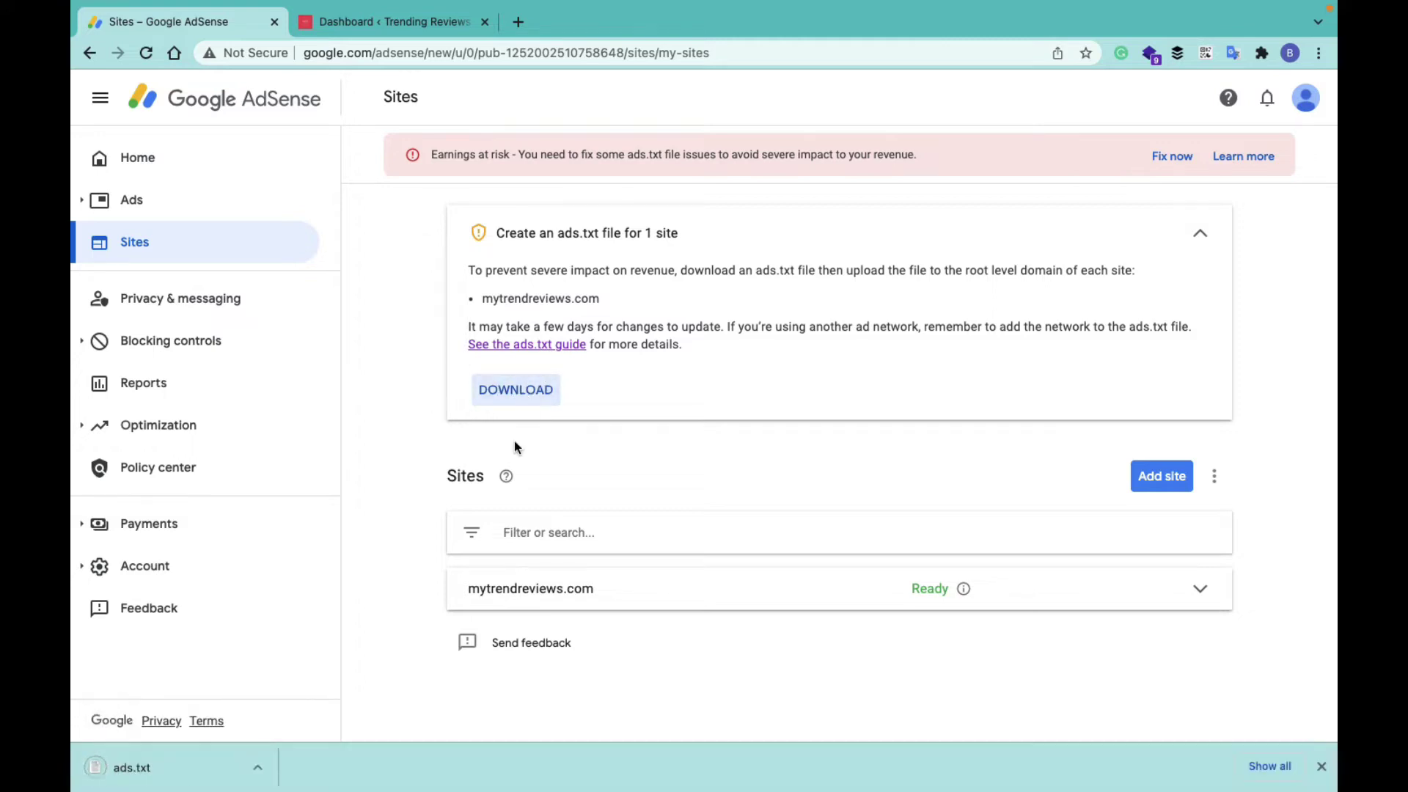
{"action": "left_click", "coordinate": [194, 772]}
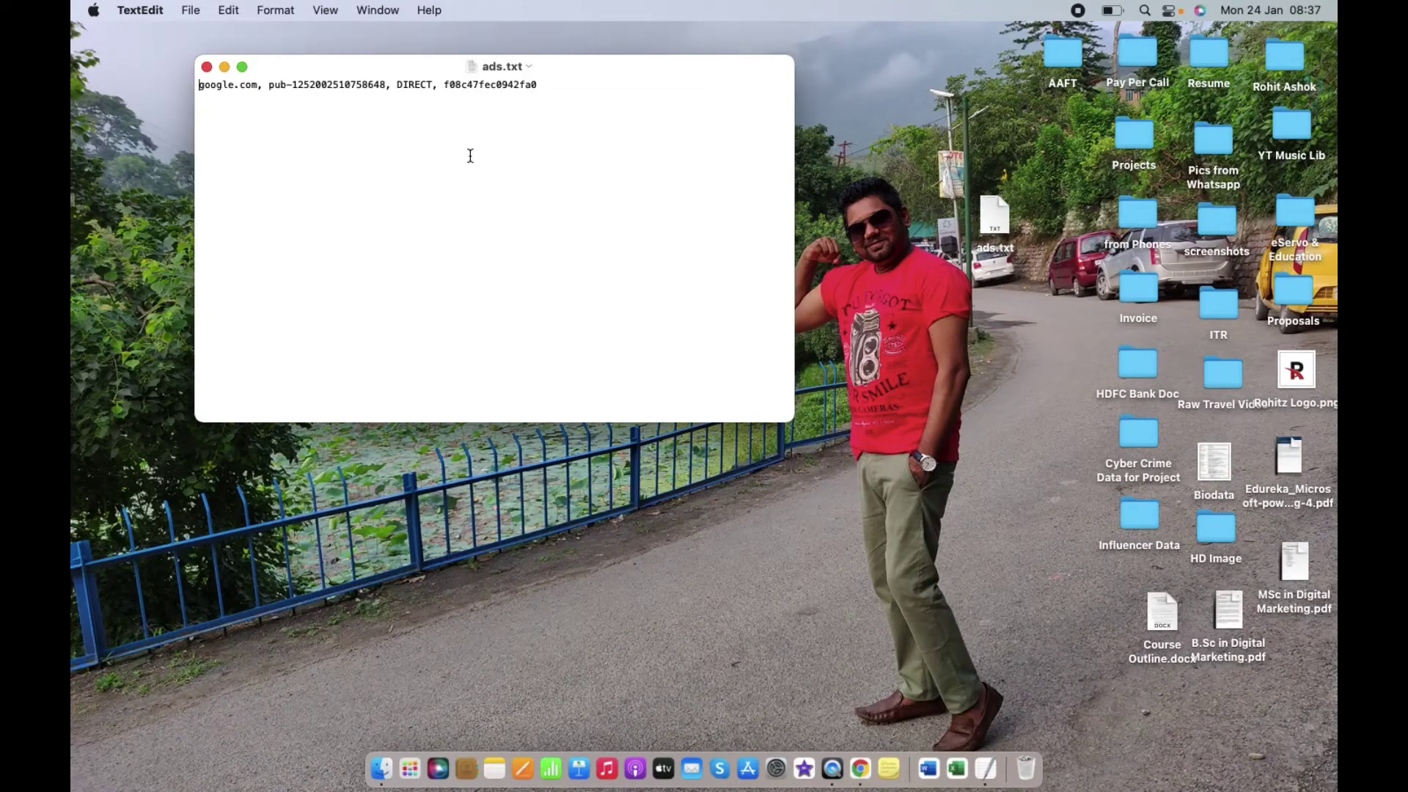
Return to the Chrome window showing the AdSense Sites page.
{"action": "left_click", "coordinate": [861, 769]}
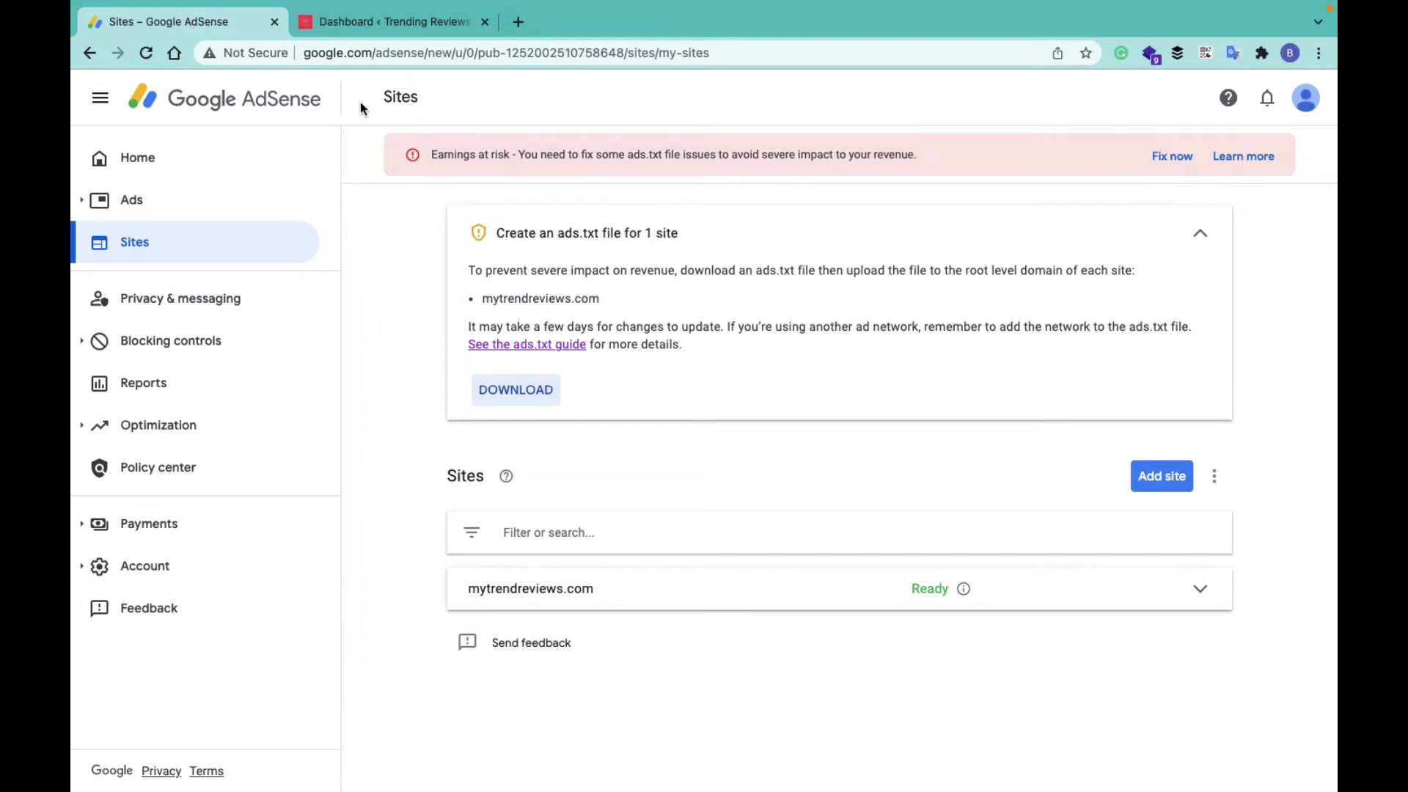
Open the Trending Reviews WordPress dashboard and go to Plugins > Add New.
{"action": "left_click", "coordinate": [355, 23]}
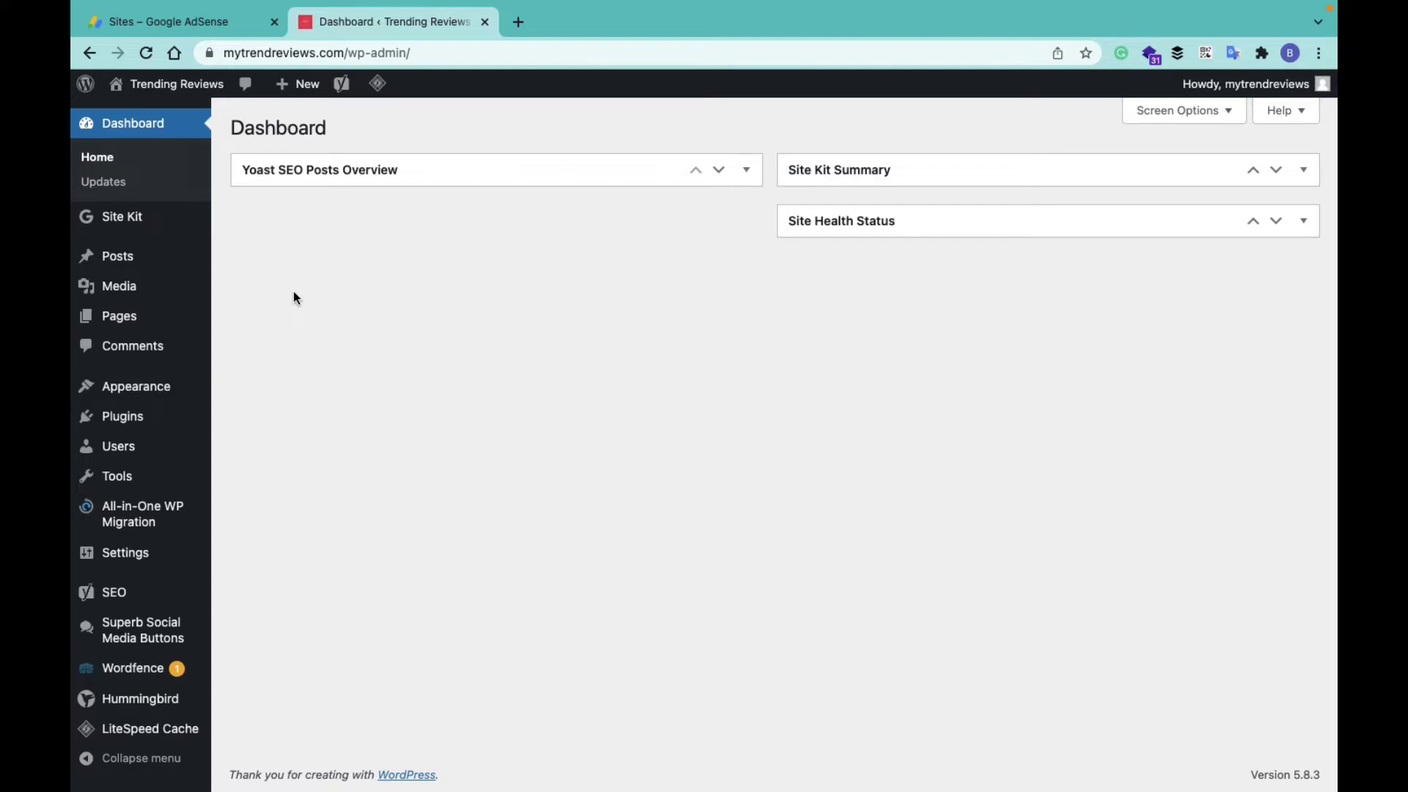
{"action": "left_click", "coordinate": [139, 421]}
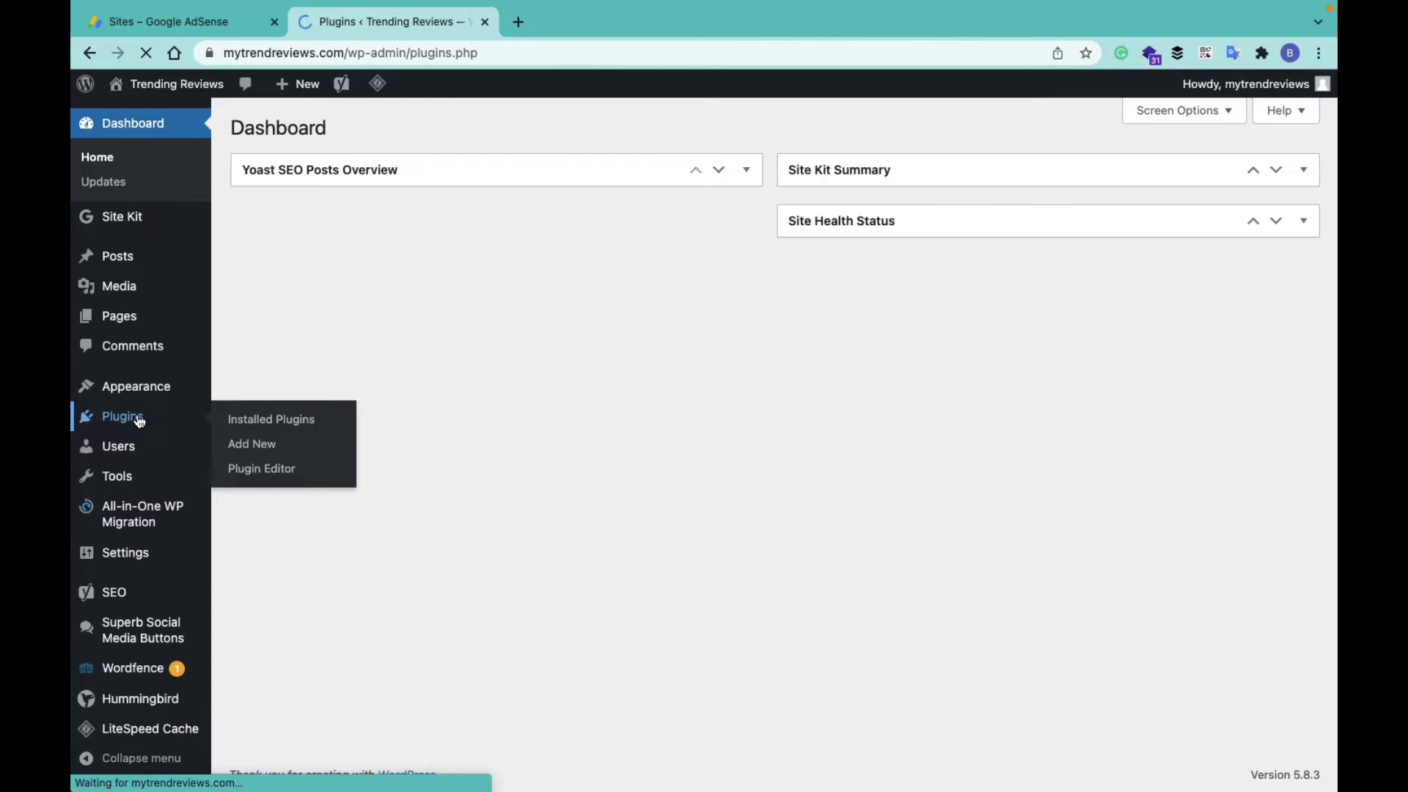
{"action": "left_click", "coordinate": [332, 131]}
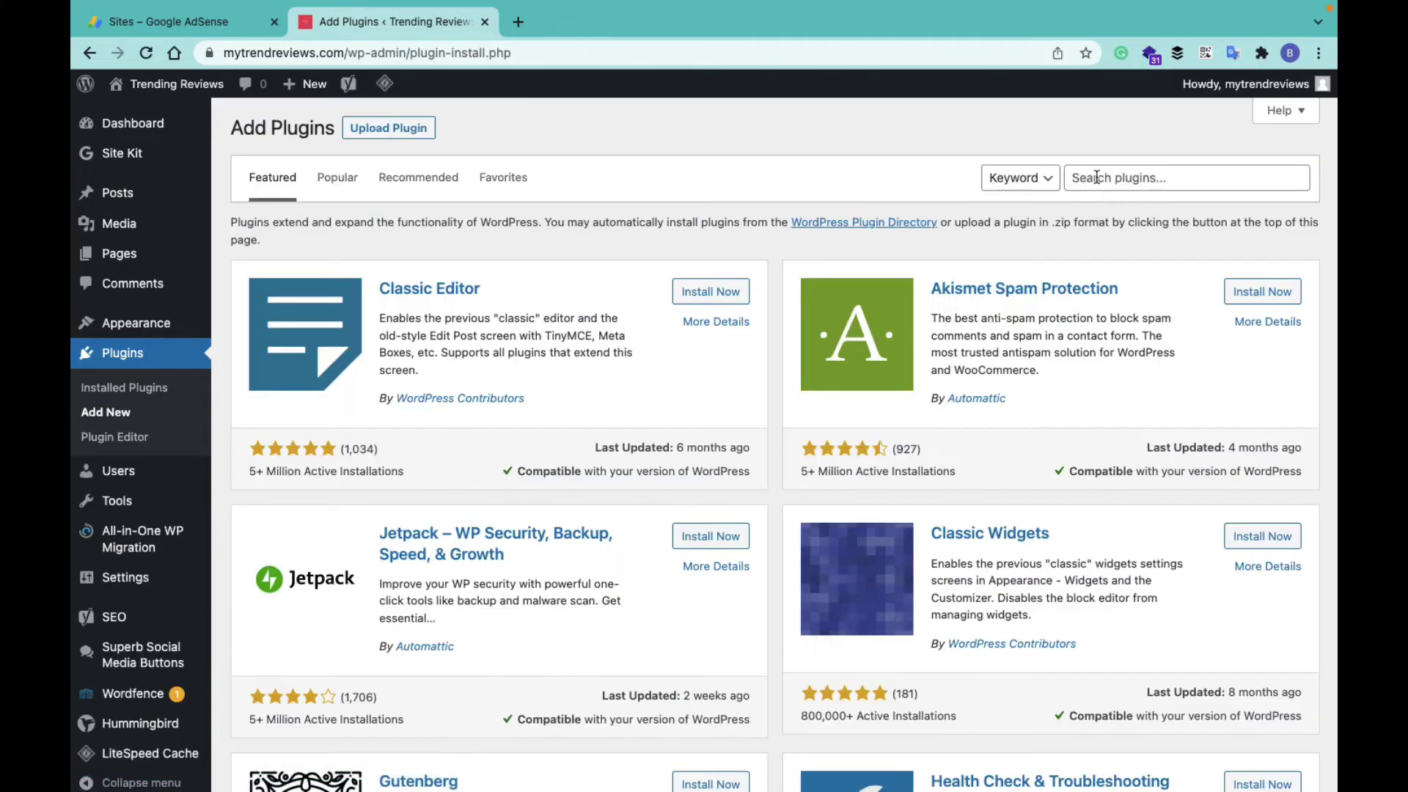
Search plugins for 'file manager', then install and activate the File Manager plugin.
{"action": "left_click", "coordinate": [1100, 177]}
{"action": "type", "text": "file manager"}
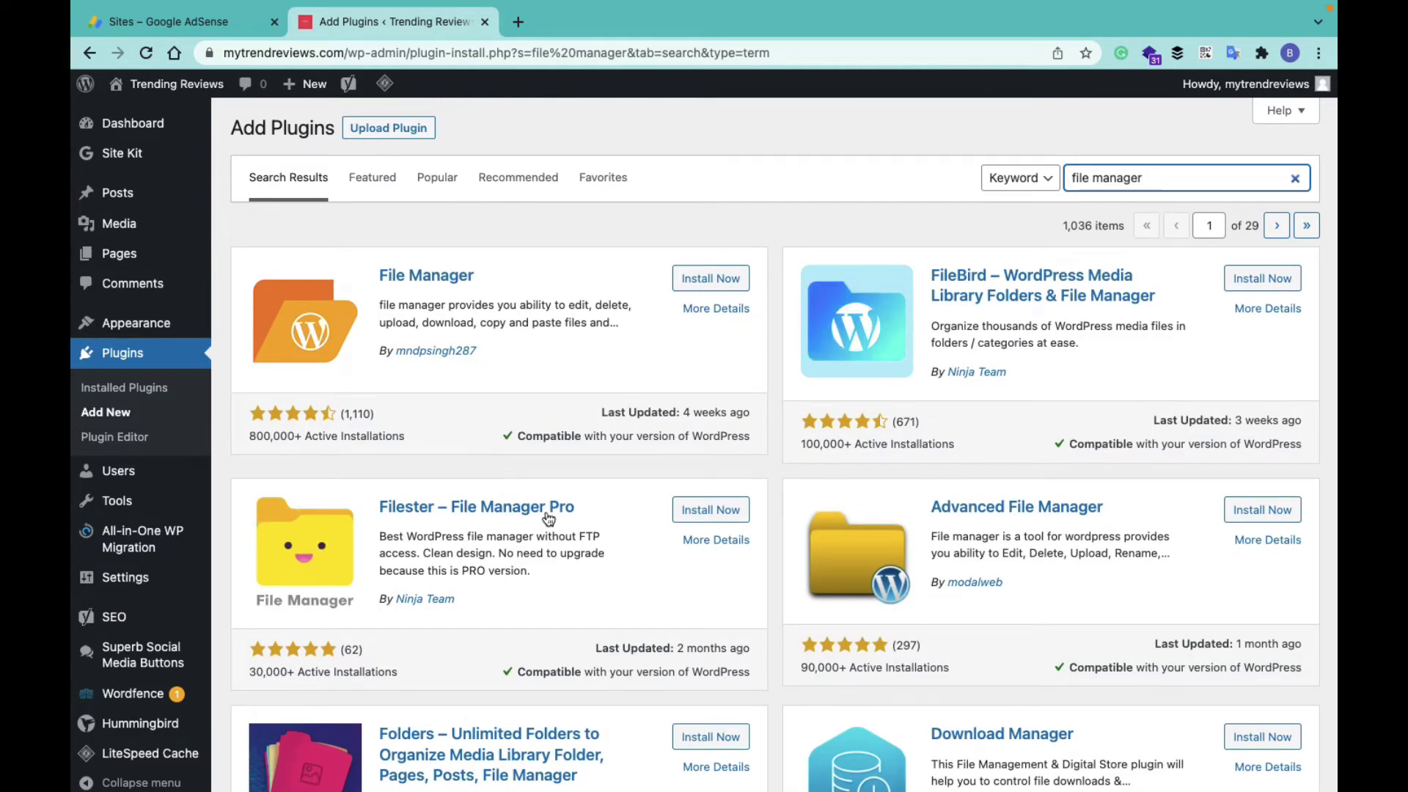
{"action": "scroll", "coordinate": [614, 616], "scroll_direction": "down", "scroll_amount": 2}
{"action": "scroll", "coordinate": [615, 613], "scroll_direction": "up", "scroll_amount": 2}
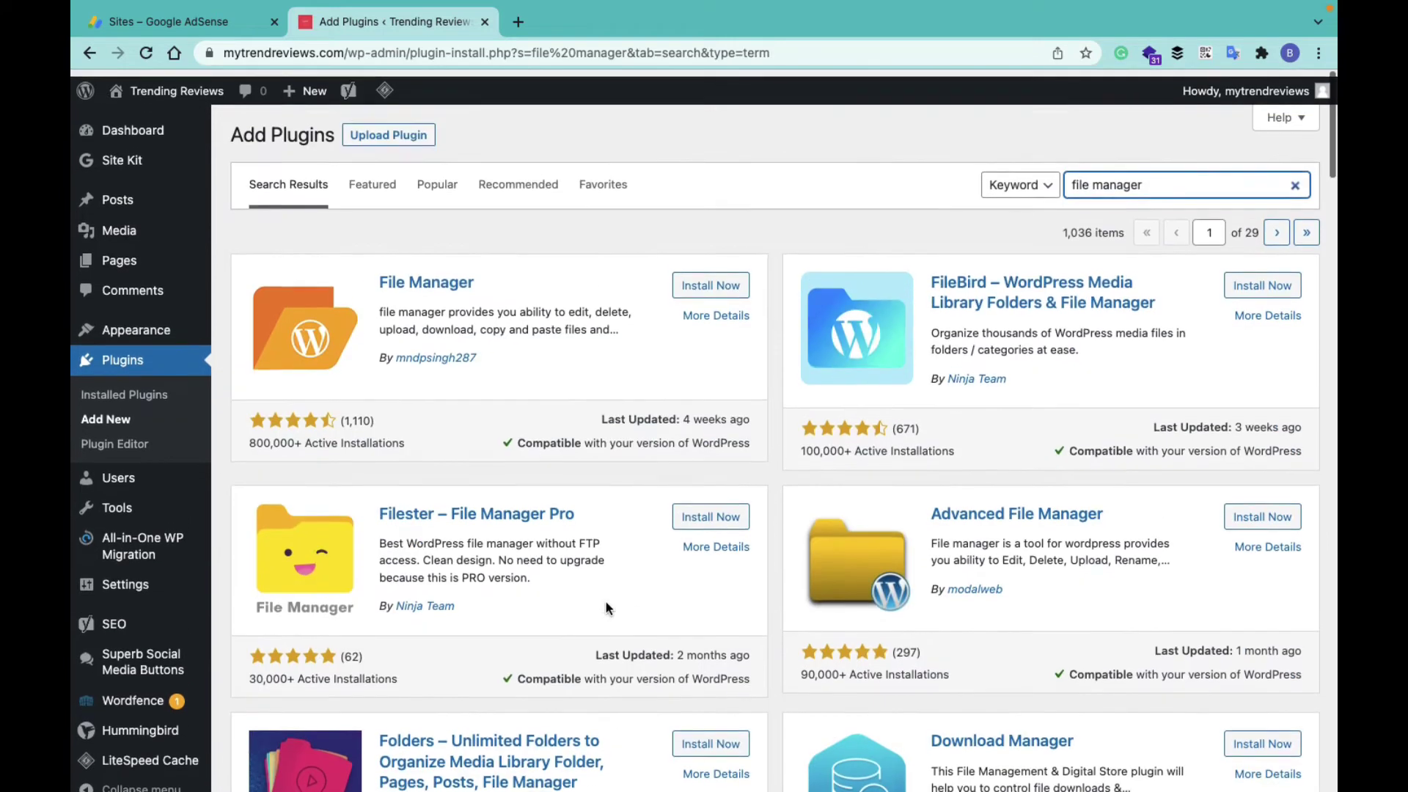
{"action": "left_click", "coordinate": [708, 279]}
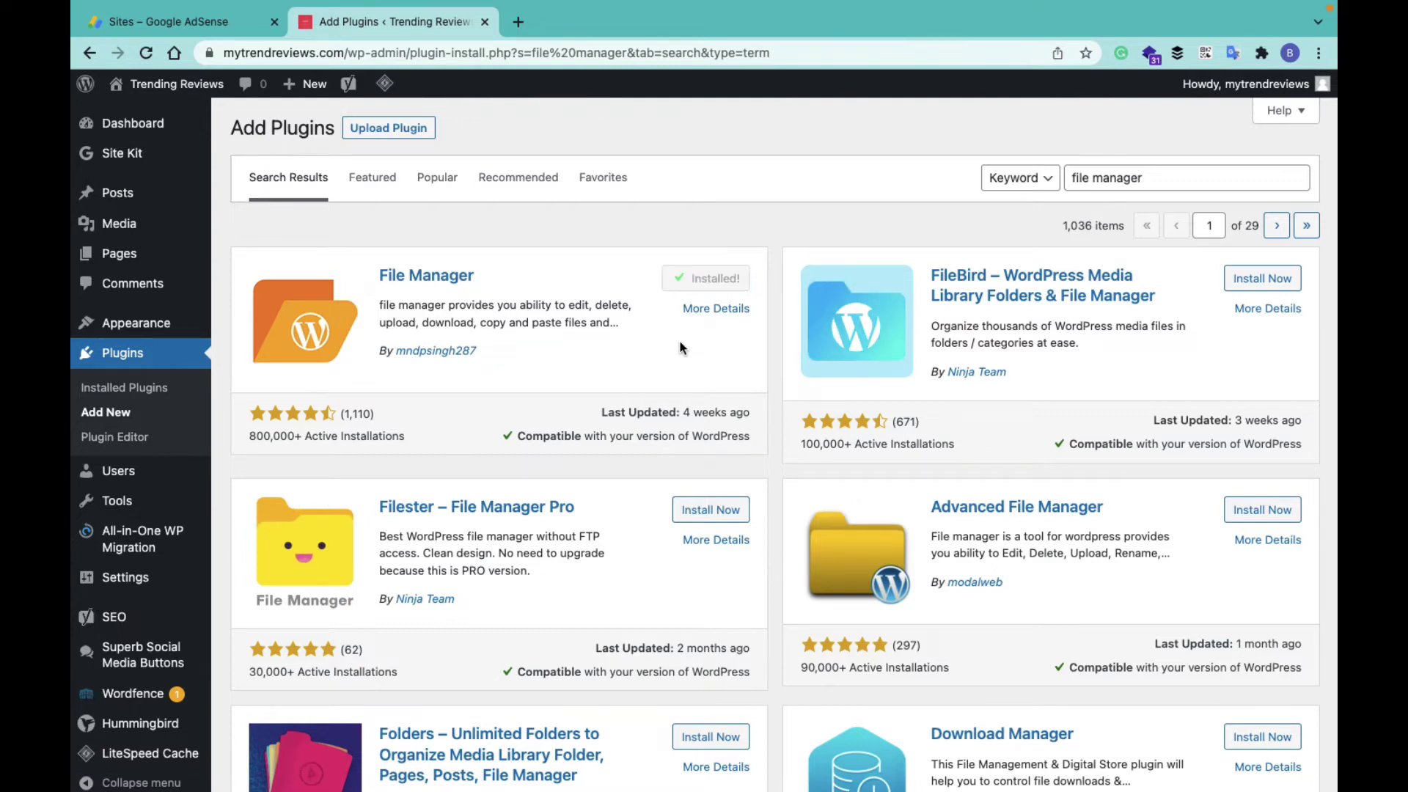
{"action": "left_click", "coordinate": [728, 279]}
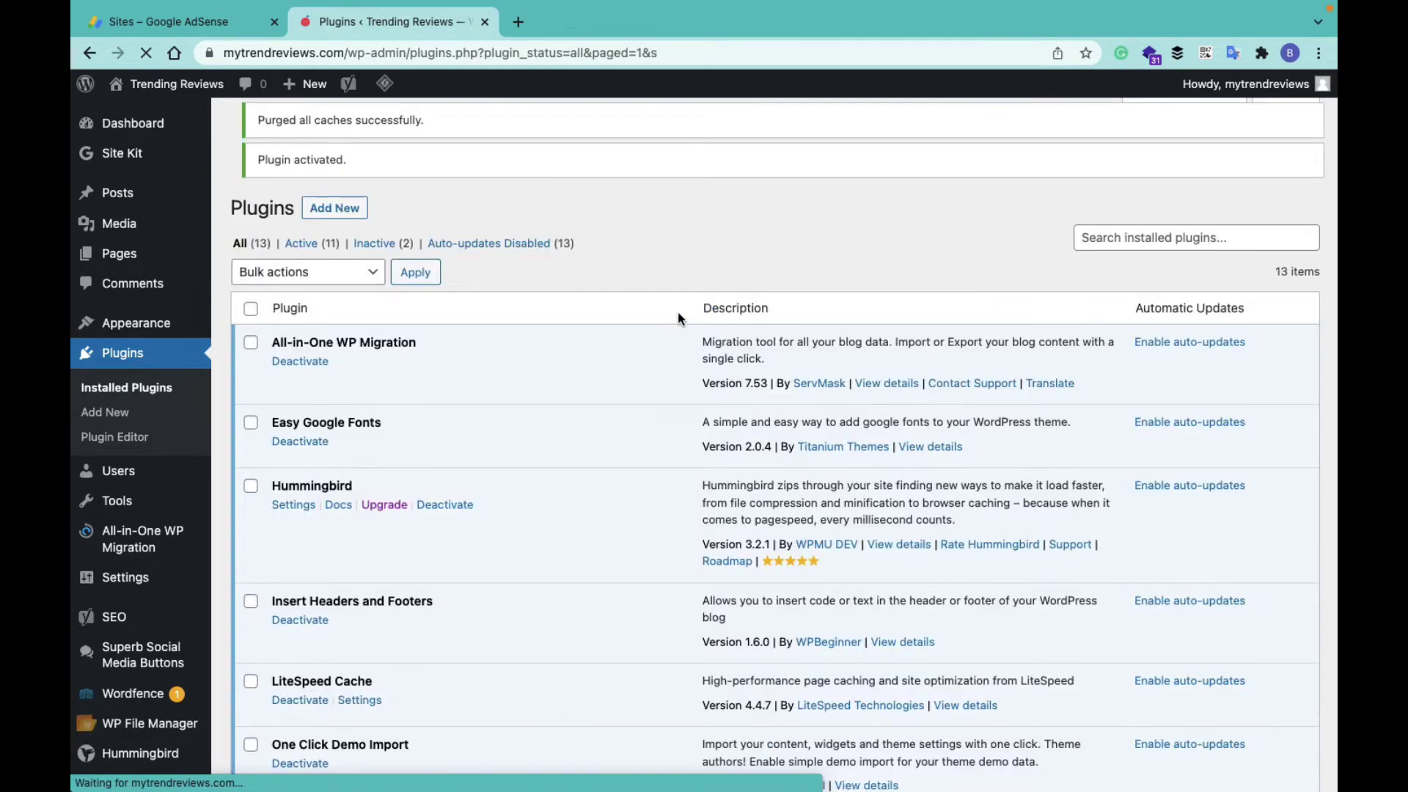
{"action": "mouse_move", "coordinate": [148, 723]}
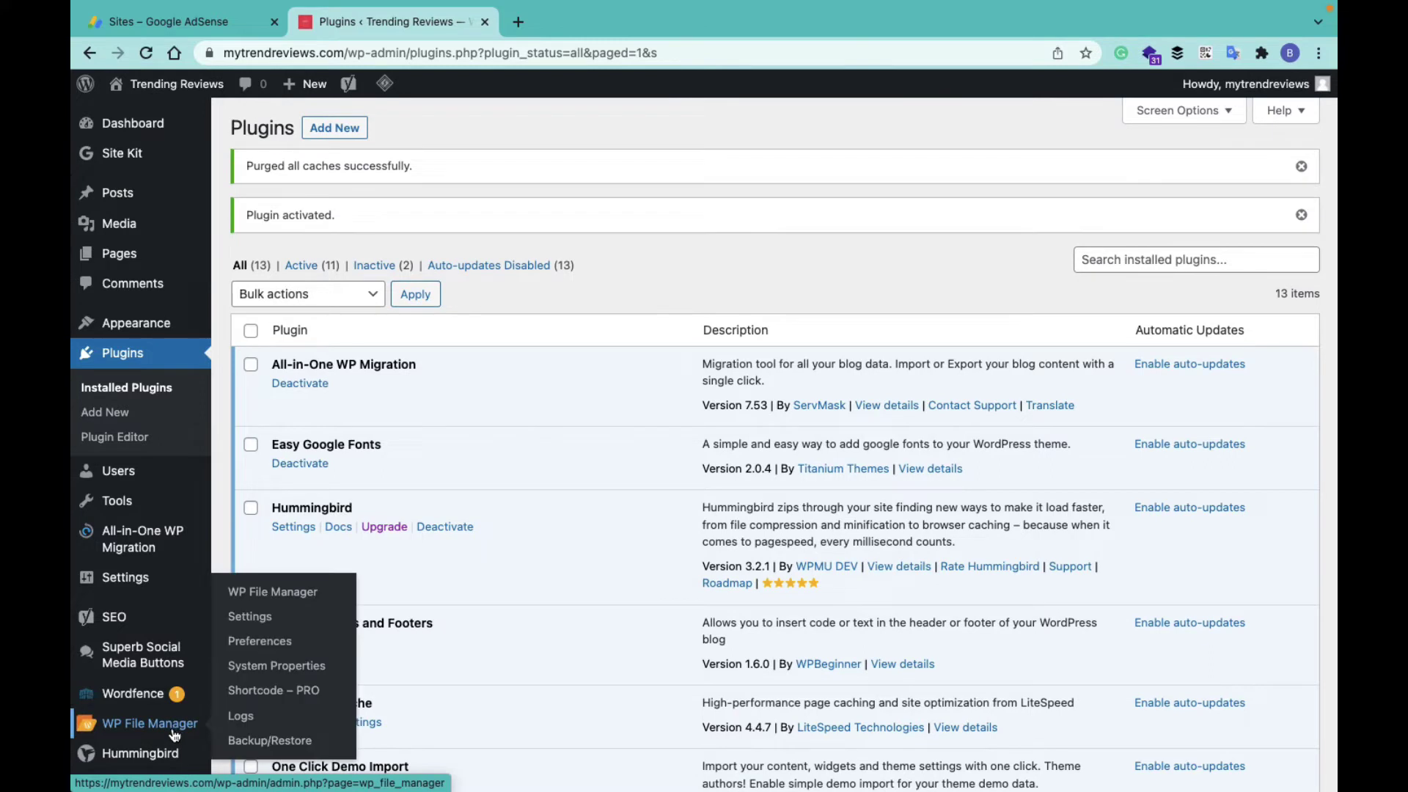
Launch WP File Manager, declining the newsletter popup and dismissing the review notice.
{"action": "left_click", "coordinate": [277, 595]}
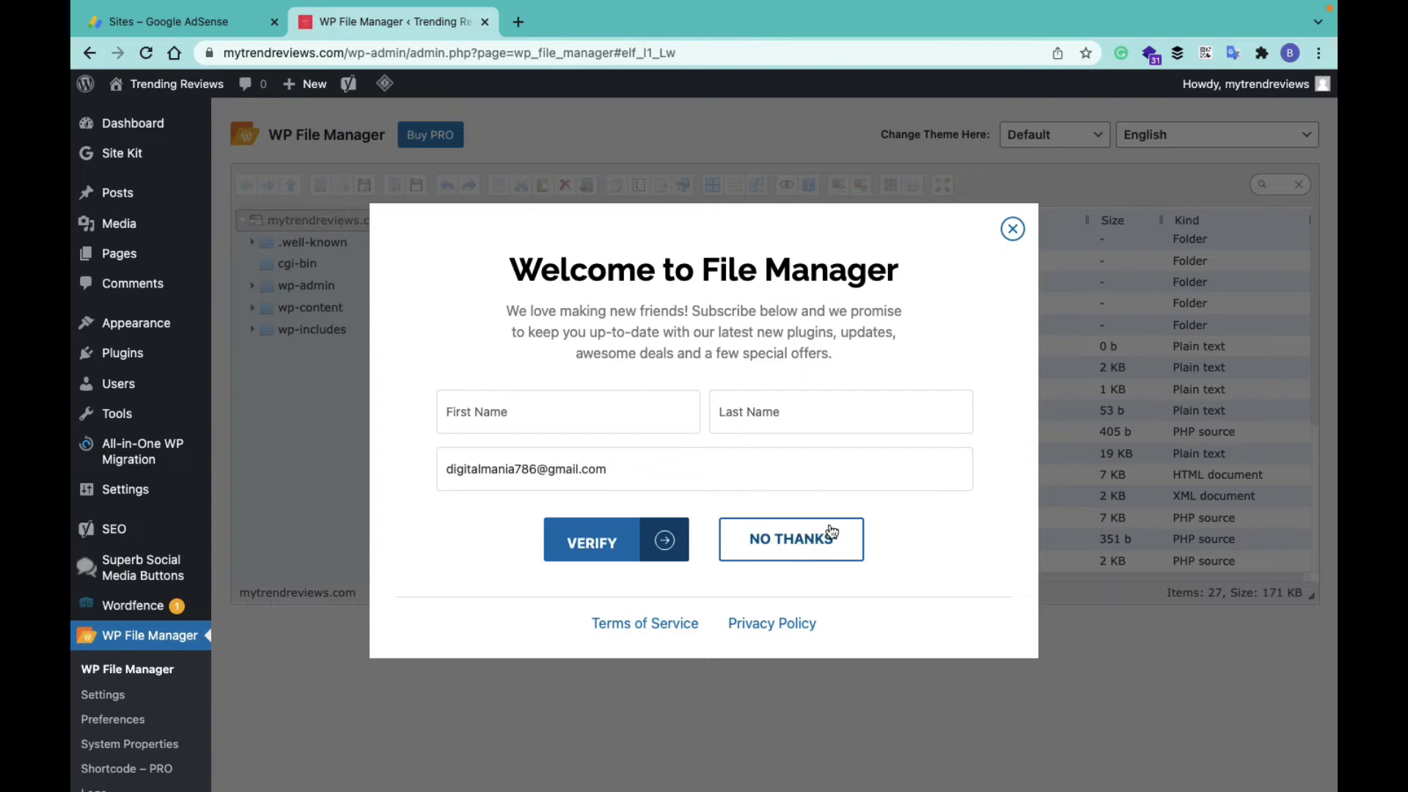
{"action": "left_click", "coordinate": [782, 547]}
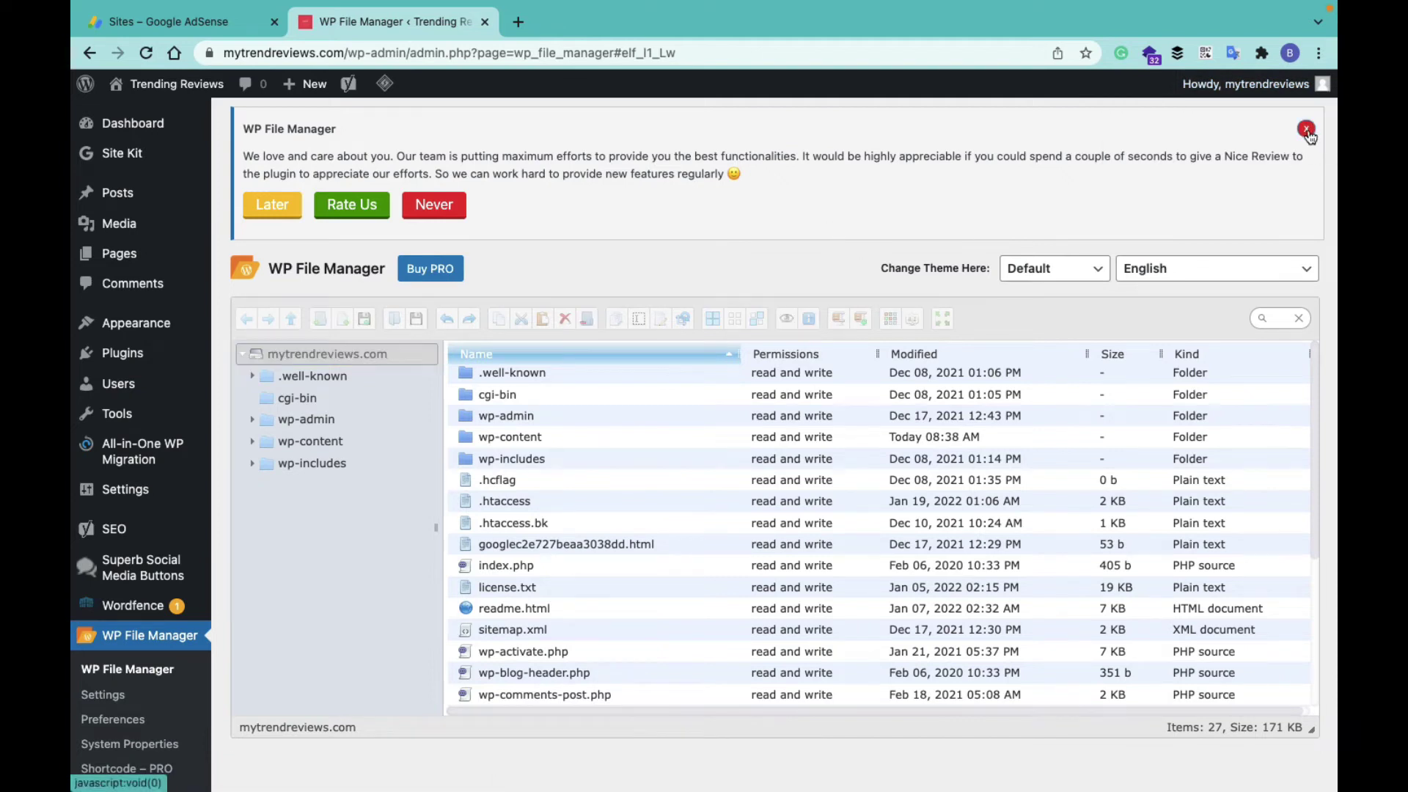
{"action": "left_click", "coordinate": [1307, 130]}
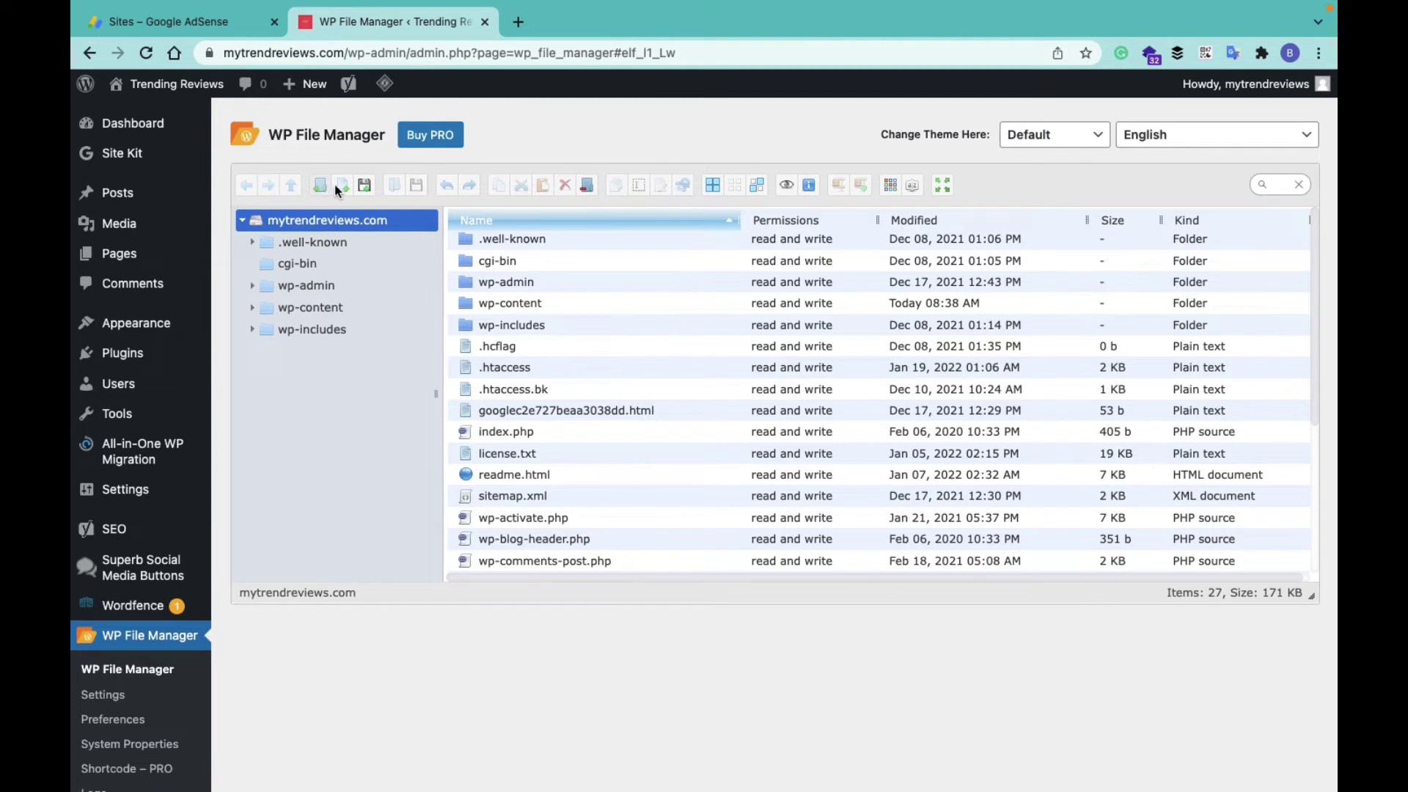
Create a new plain-text file named ads.txt in the site root and open it for editing.
{"action": "left_click", "coordinate": [343, 188]}
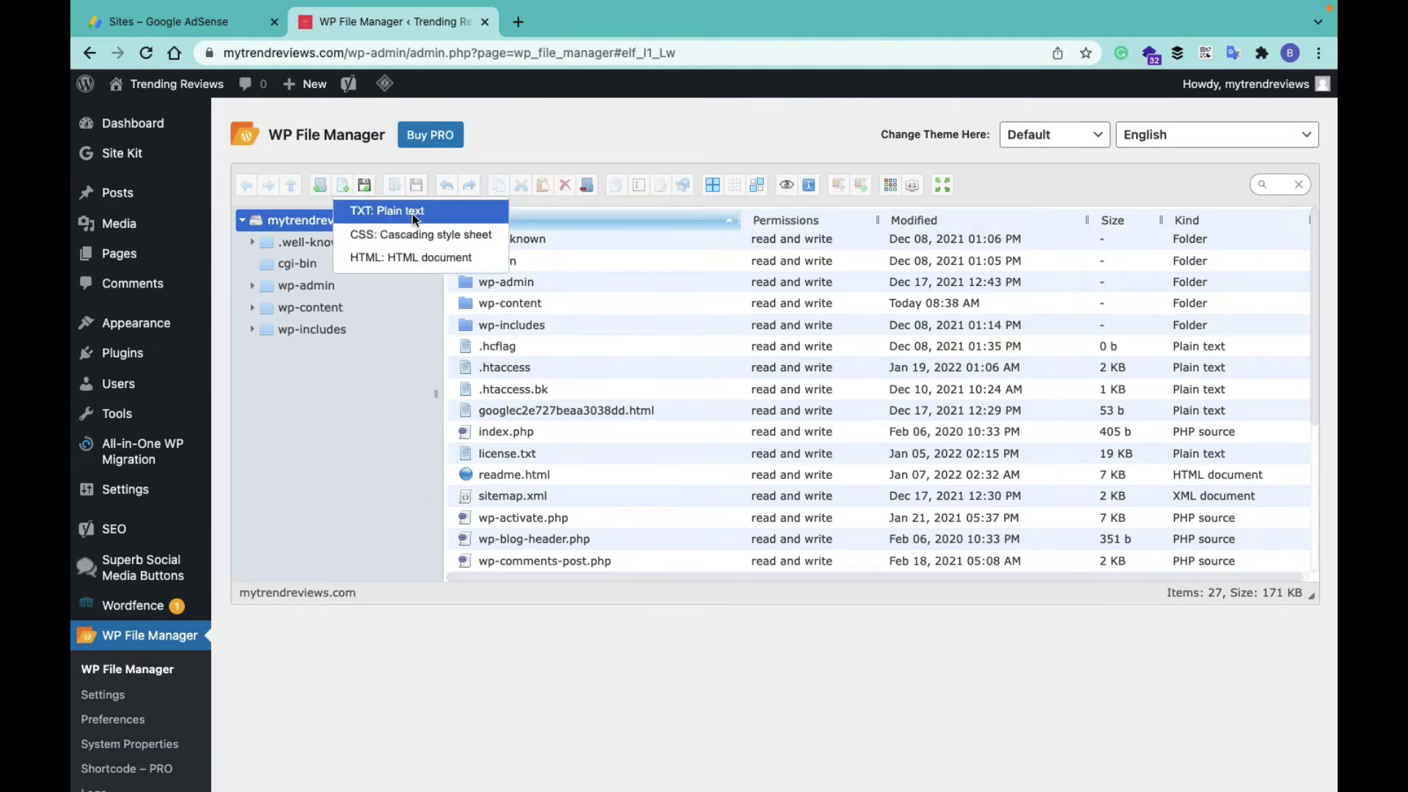
{"action": "left_click", "coordinate": [411, 211]}
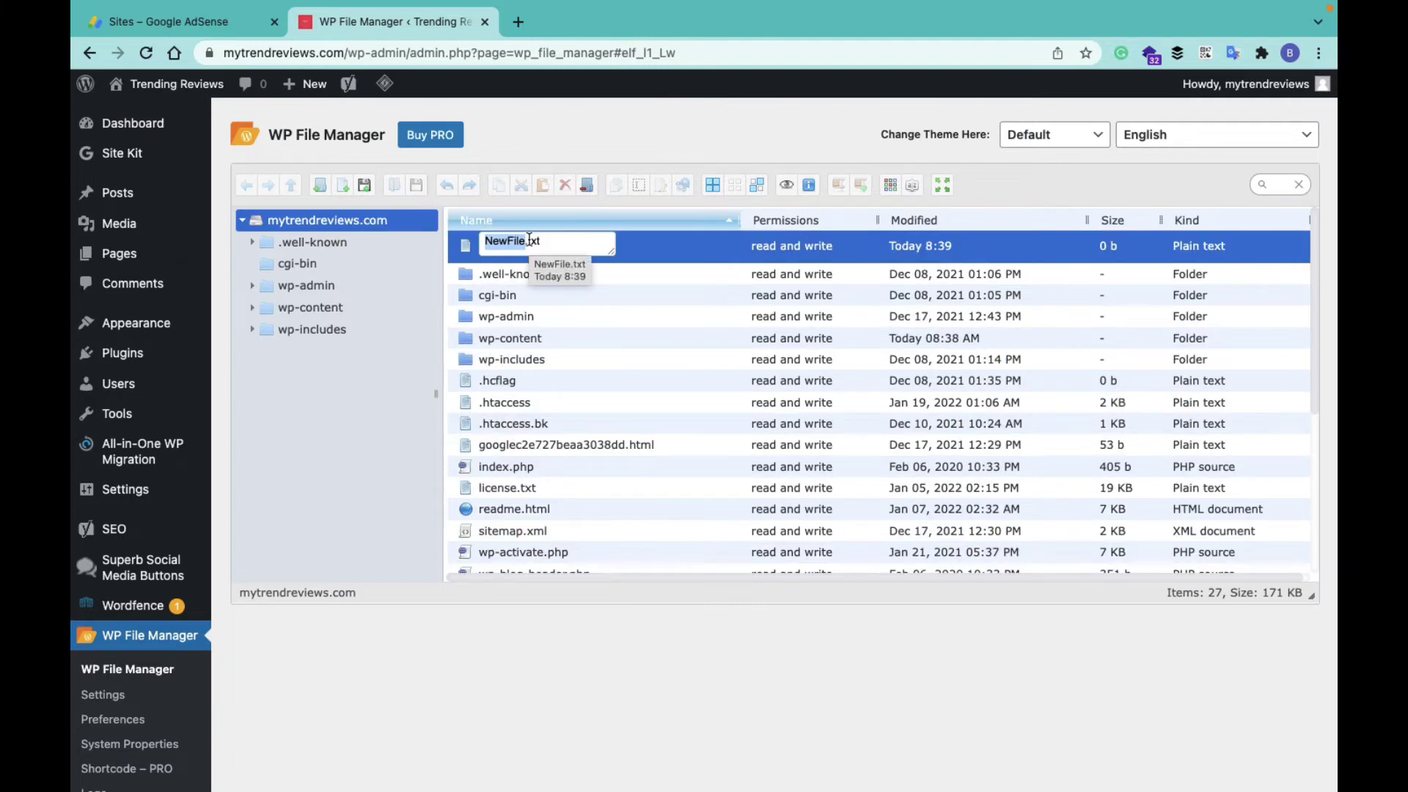
{"action": "type", "text": "d"}
{"action": "key", "text": "BackSpace"}
{"action": "type", "text": "ads"}
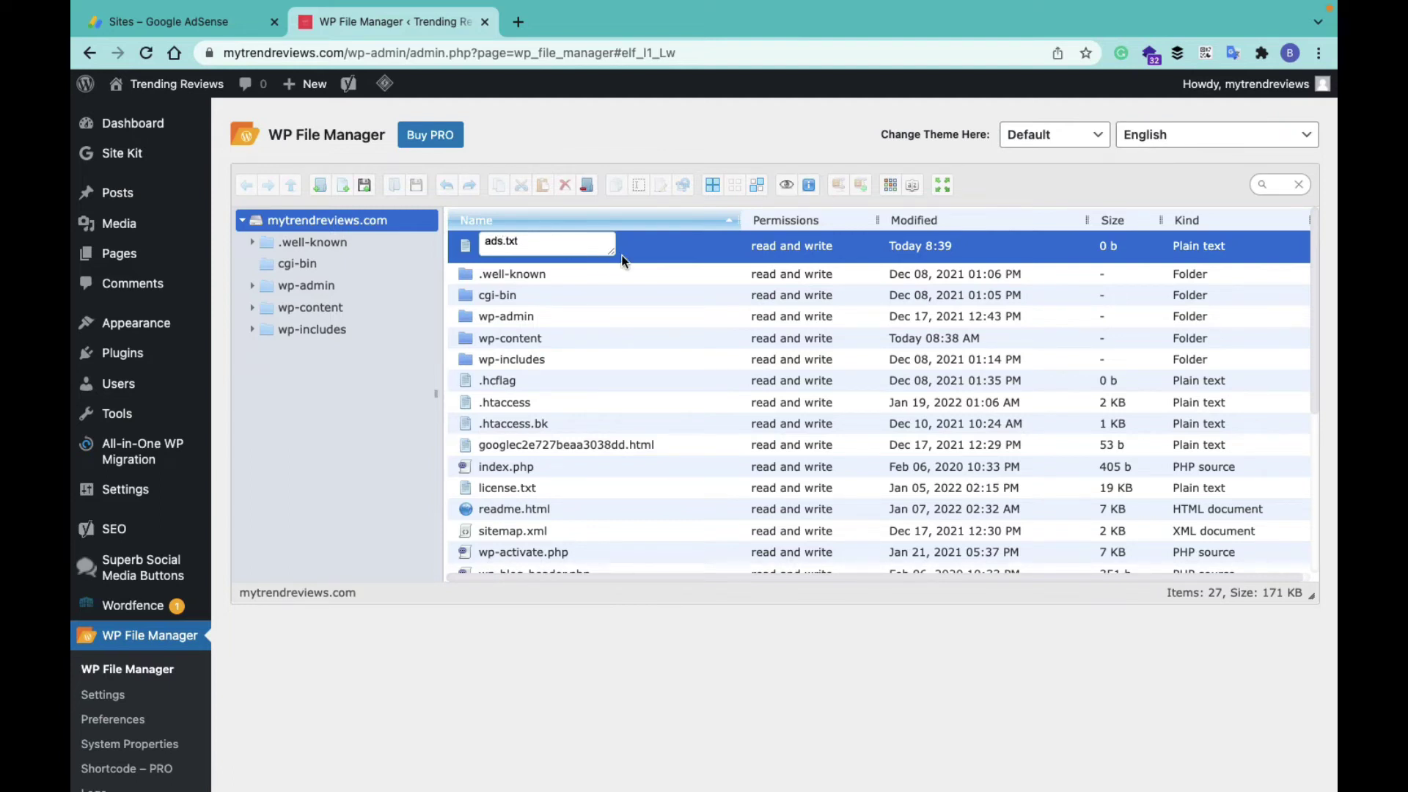
{"action": "key", "text": "Return"}
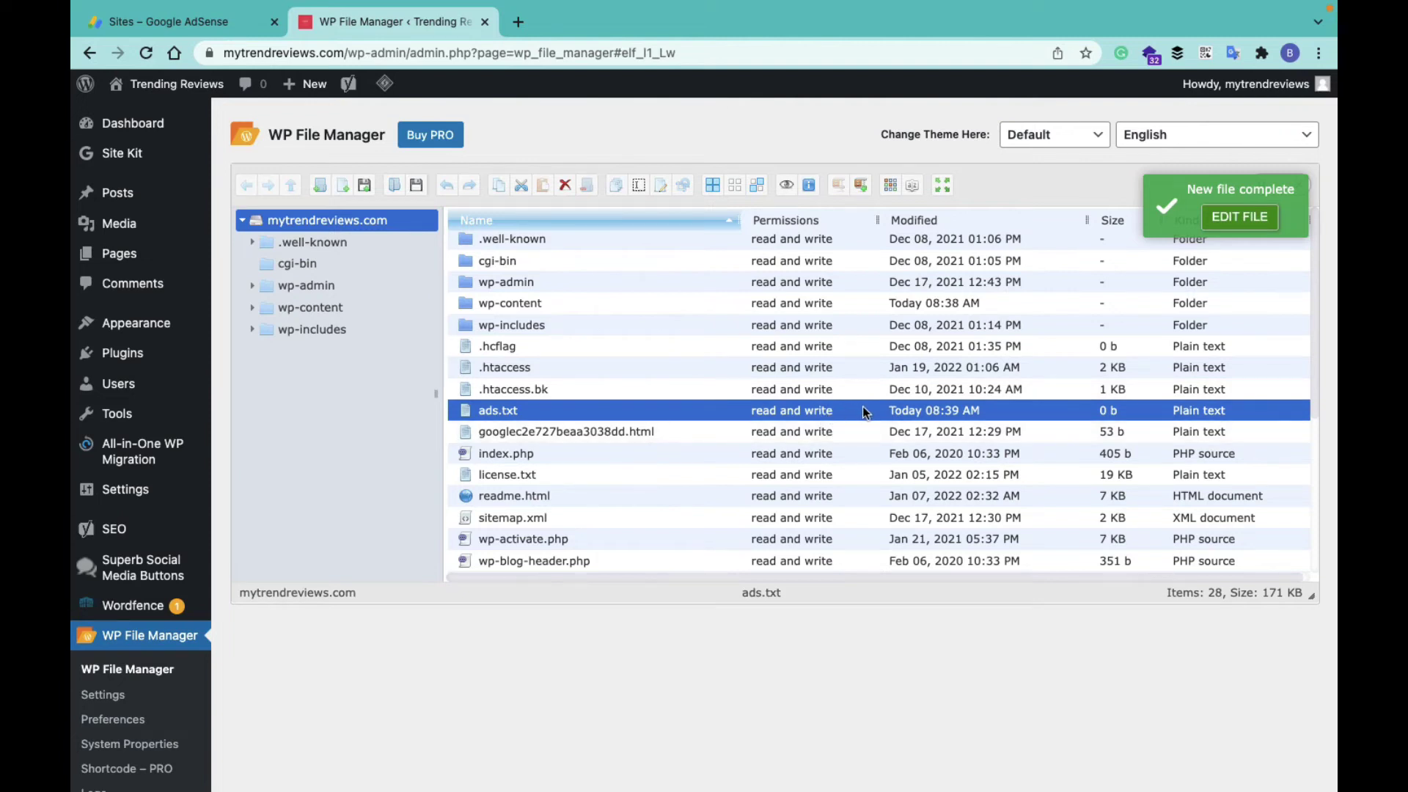
{"action": "left_click", "coordinate": [1240, 217]}
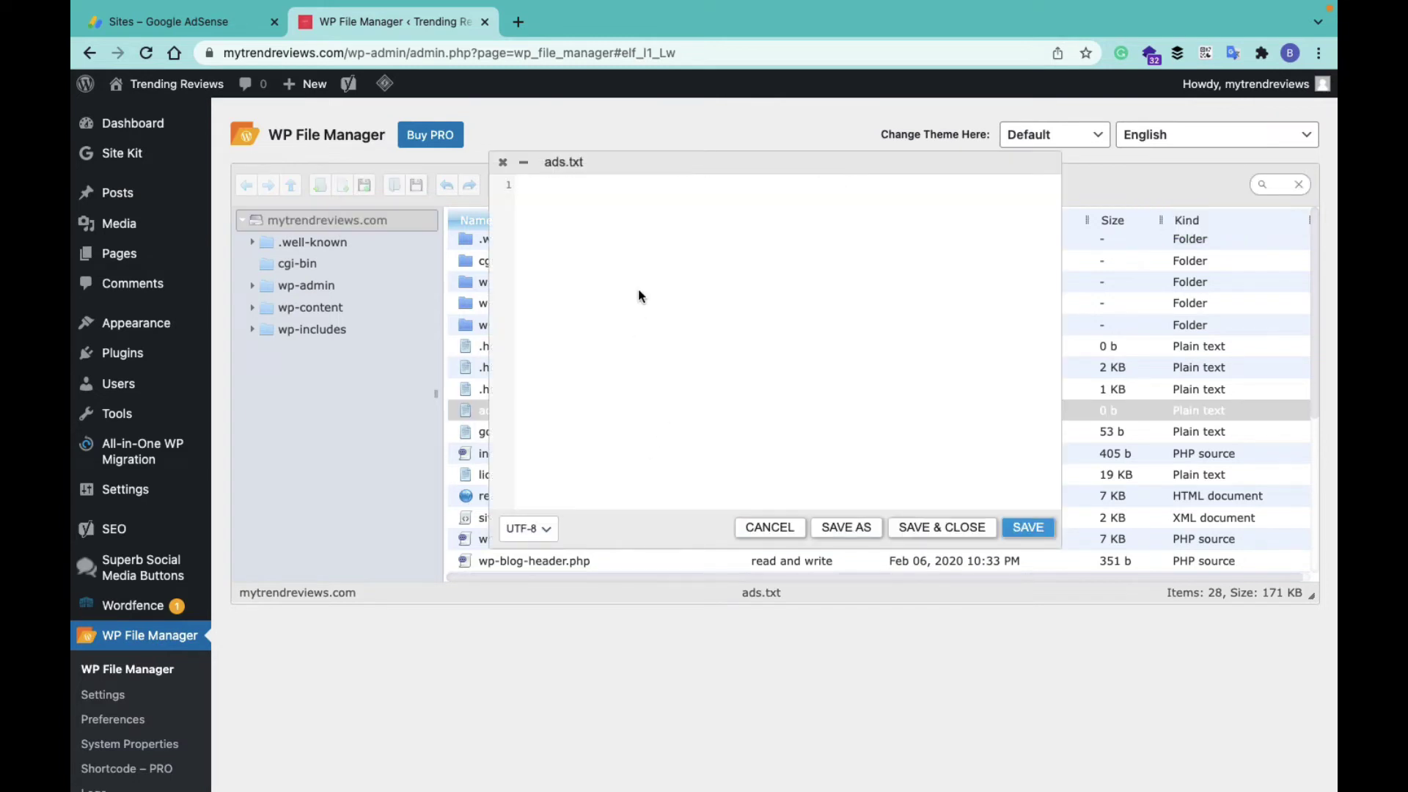
Paste the google.com DIRECT publisher line from TextEdit into ads.txt and save it.
{"action": "left_click", "coordinate": [587, 252]}
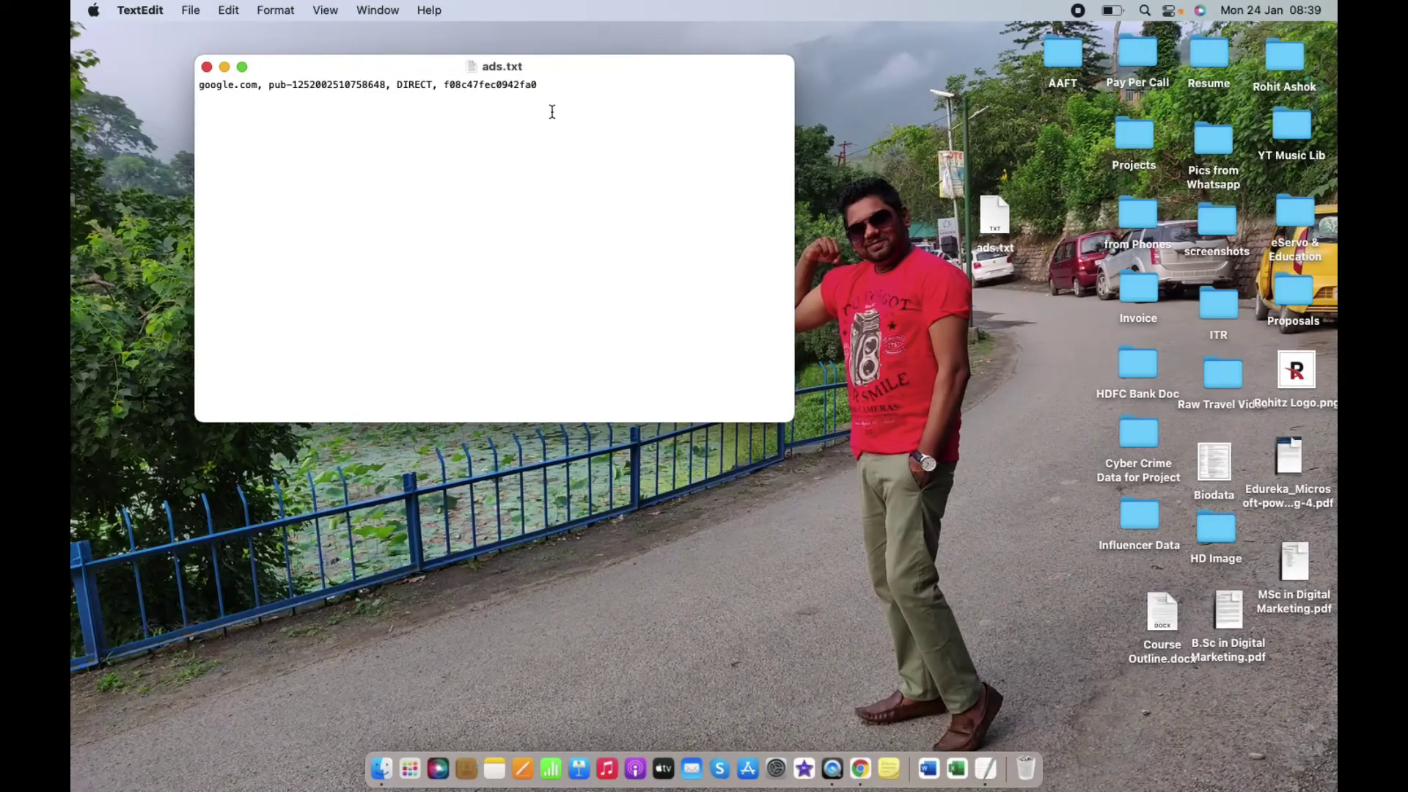
{"action": "left_click_drag", "start_coordinate": [540, 85], "coordinate": [200, 84]}
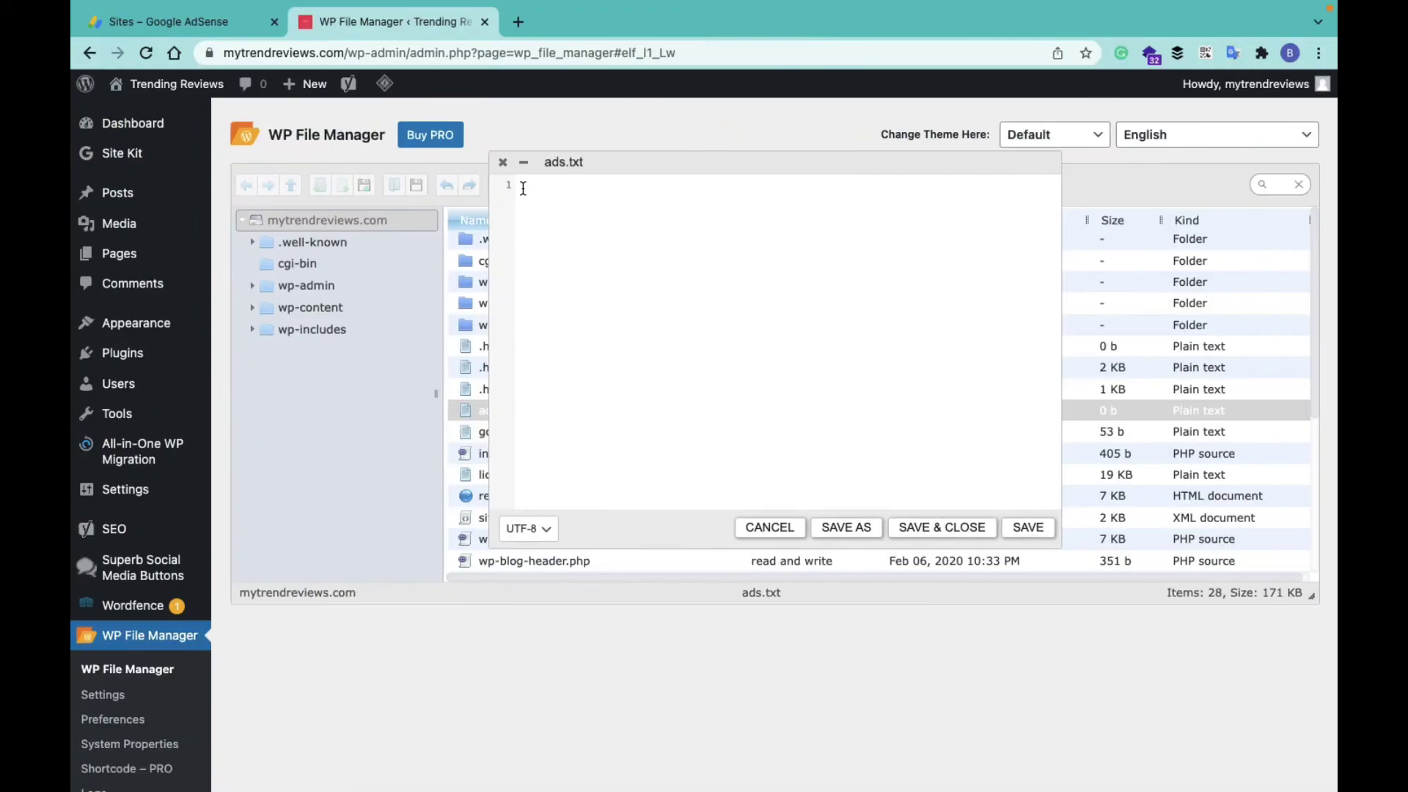
{"action": "key", "text": "super+v"}
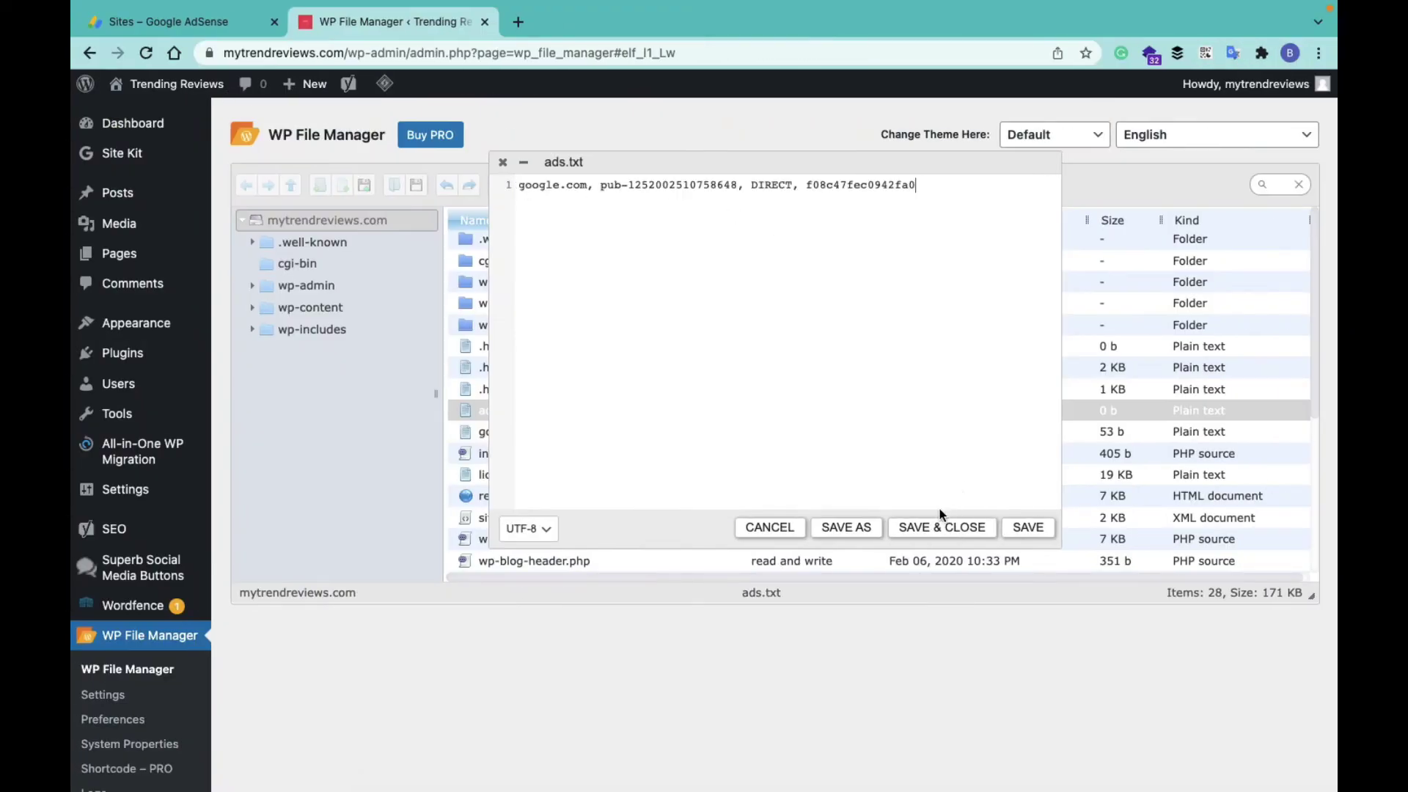
{"action": "left_click", "coordinate": [942, 527]}
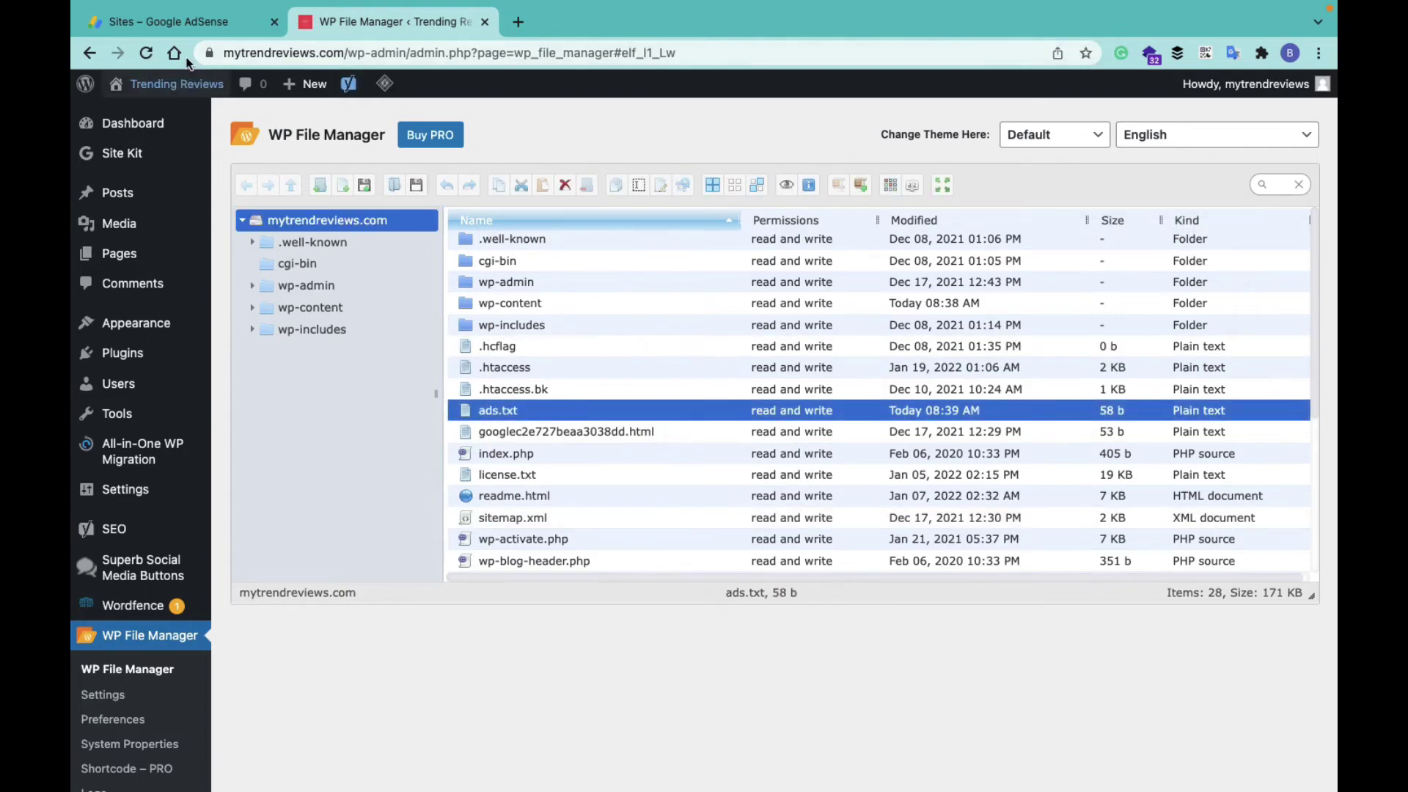
Load mytrendreviews.com/ads.txt in a new tab and check its google.com DIRECT publisher line.
{"action": "left_click", "coordinate": [145, 52]}
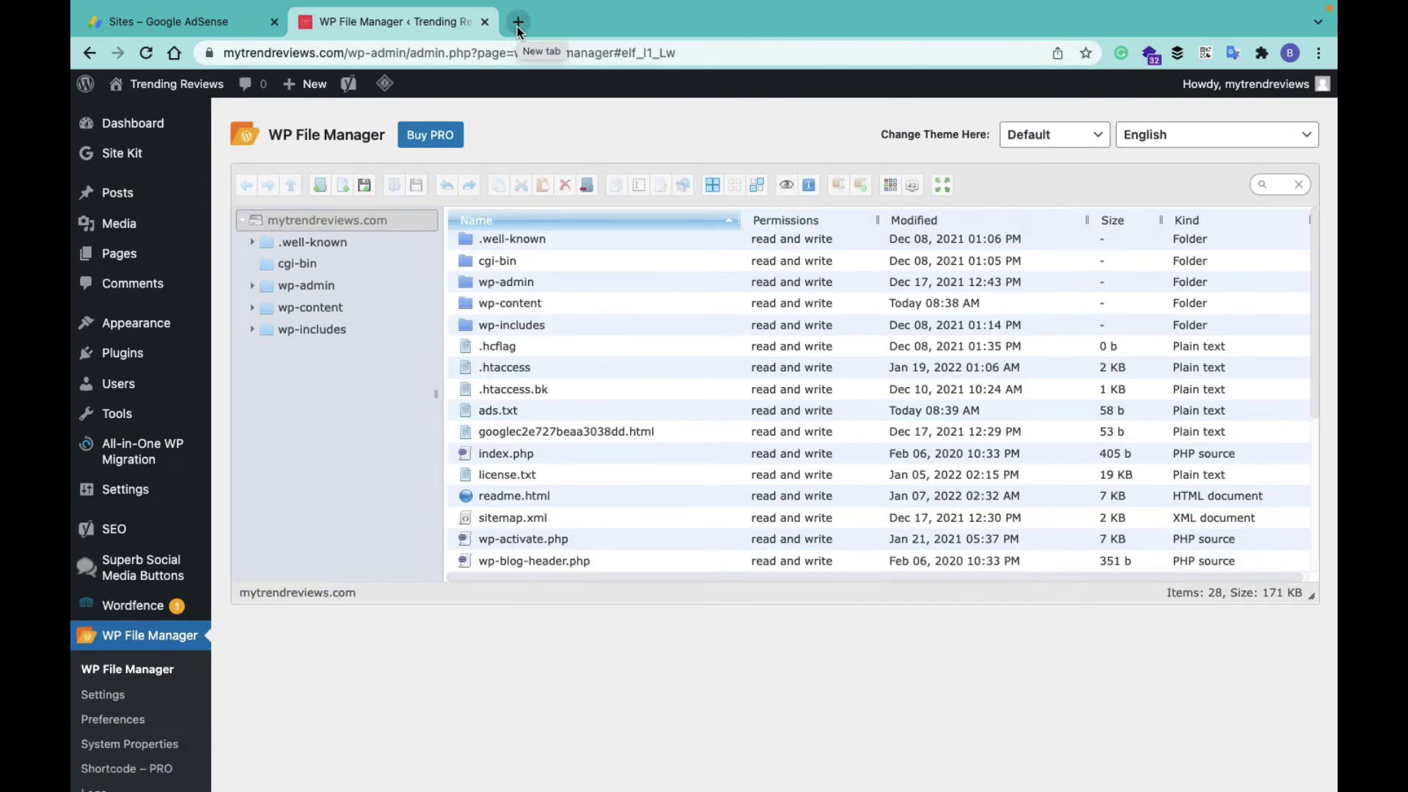
{"action": "left_click", "coordinate": [517, 22]}
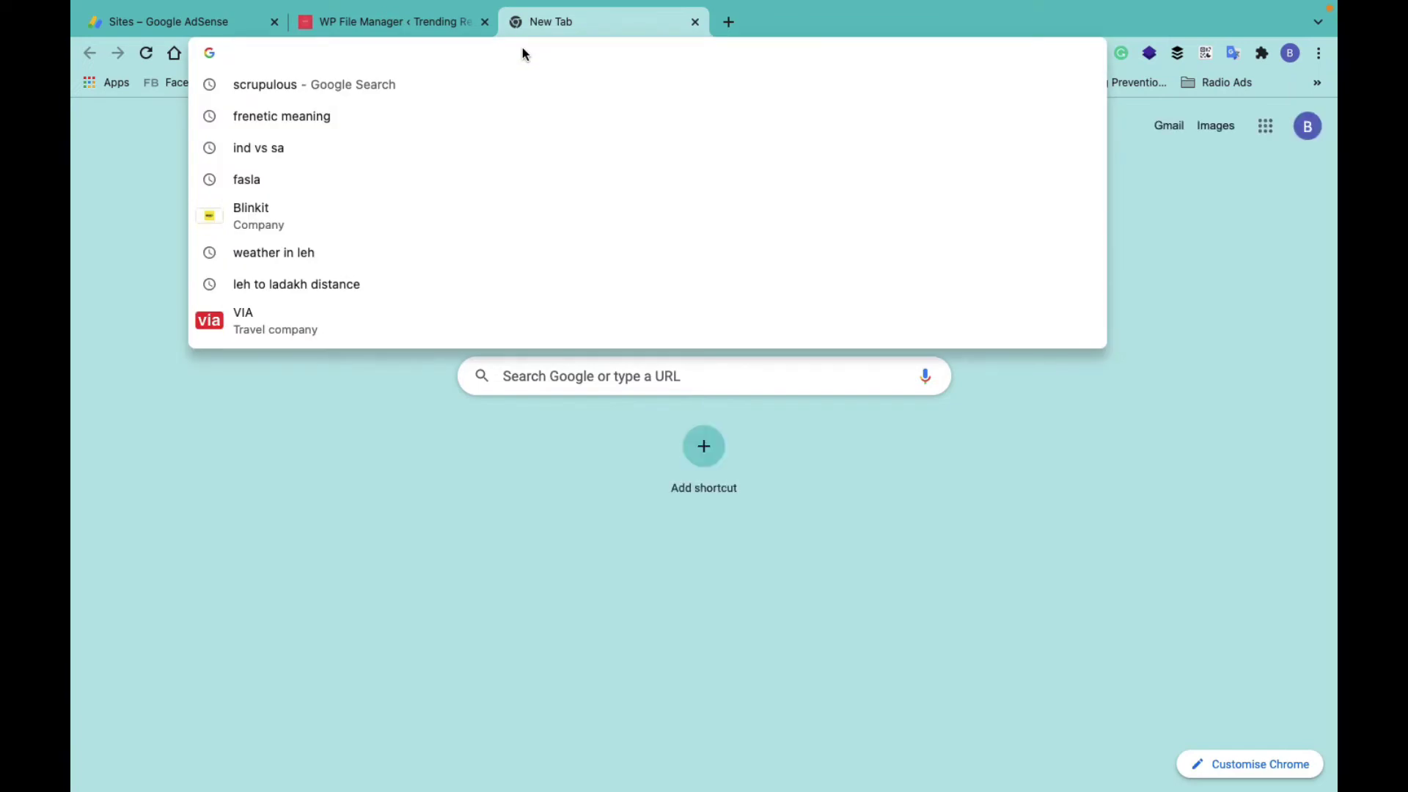
{"action": "type", "text": "mytrendreviews.com/"}
{"action": "key", "text": "Delete"}
{"action": "type", "text": "ads"}
{"action": "type", "text": ".te"}
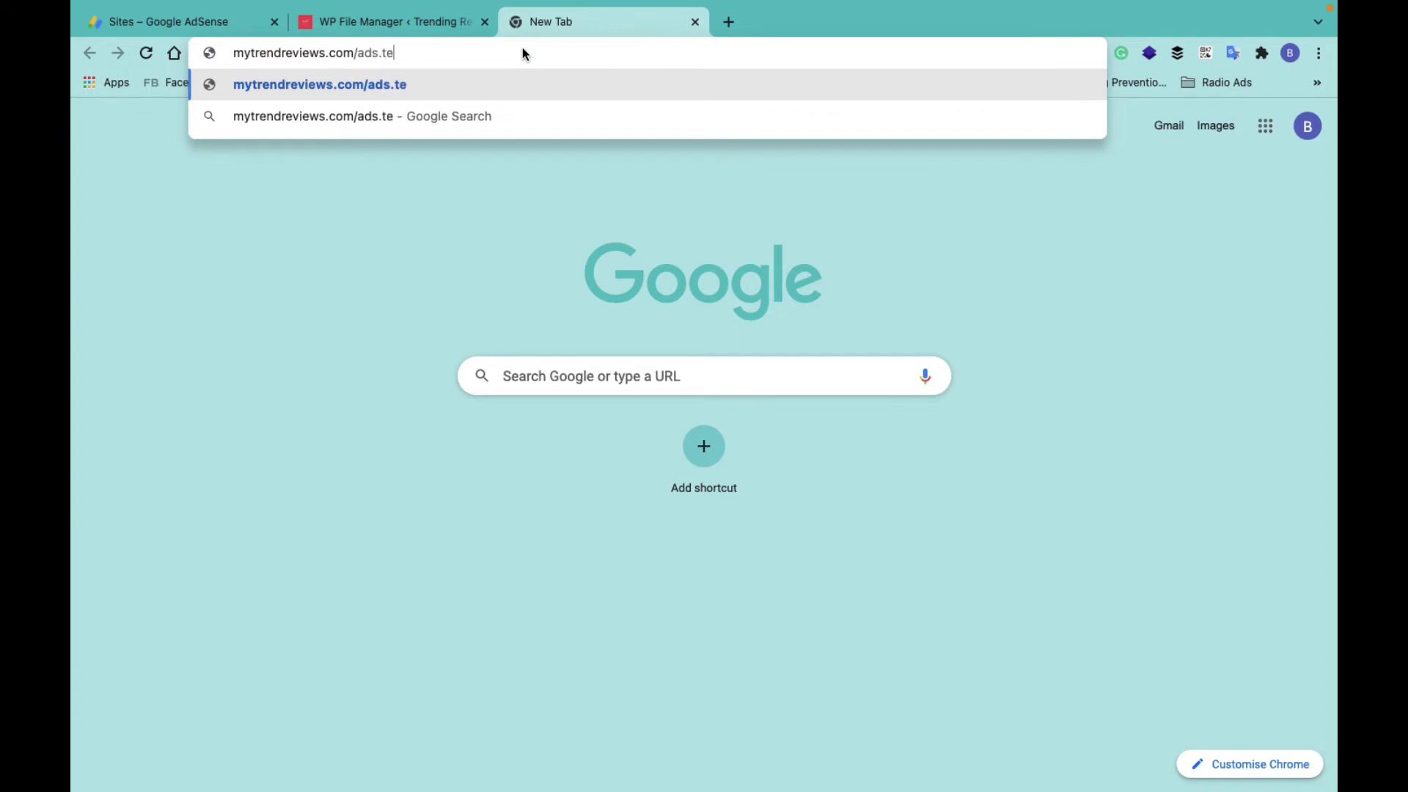
{"action": "key", "text": "BackSpace"}
{"action": "type", "text": "xt"}
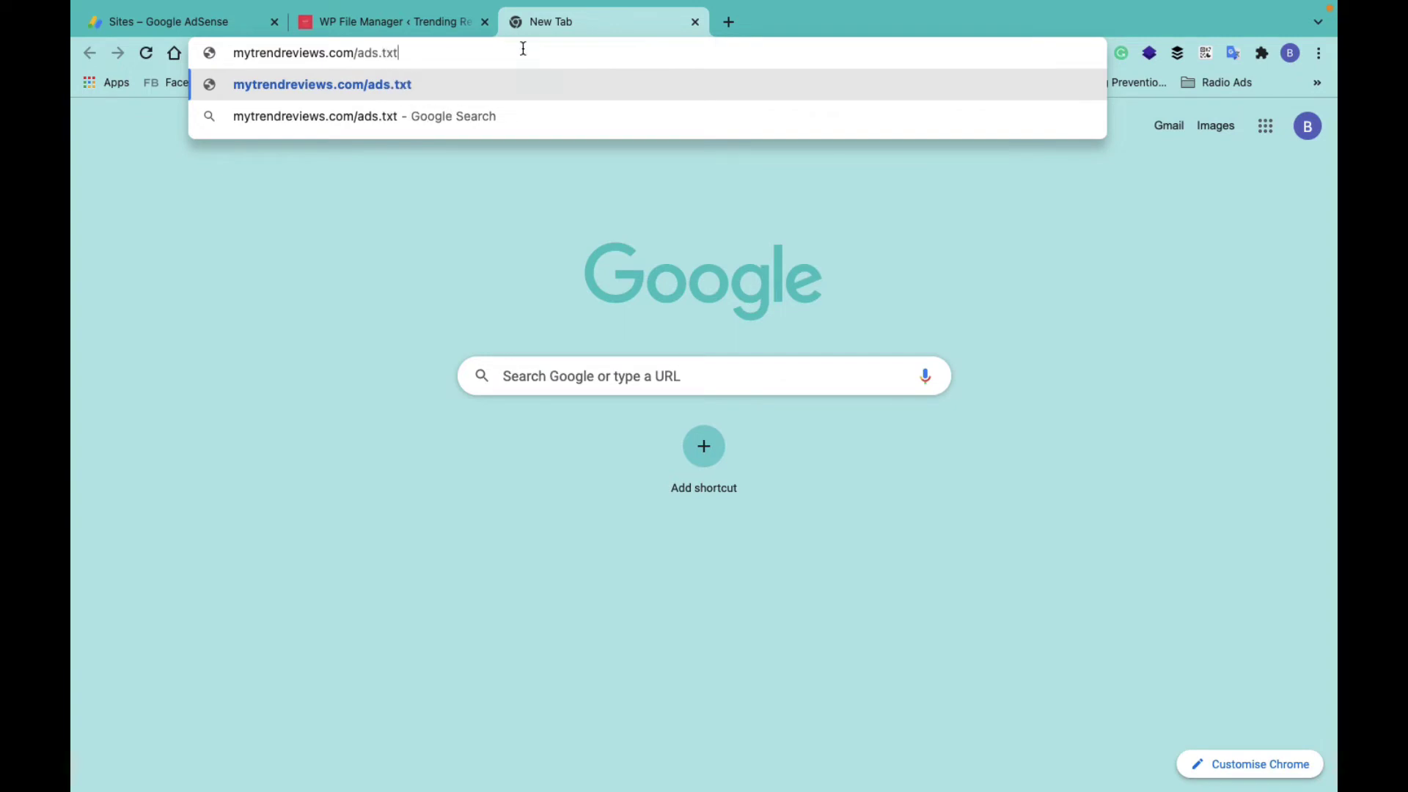
{"action": "key", "text": "Return"}
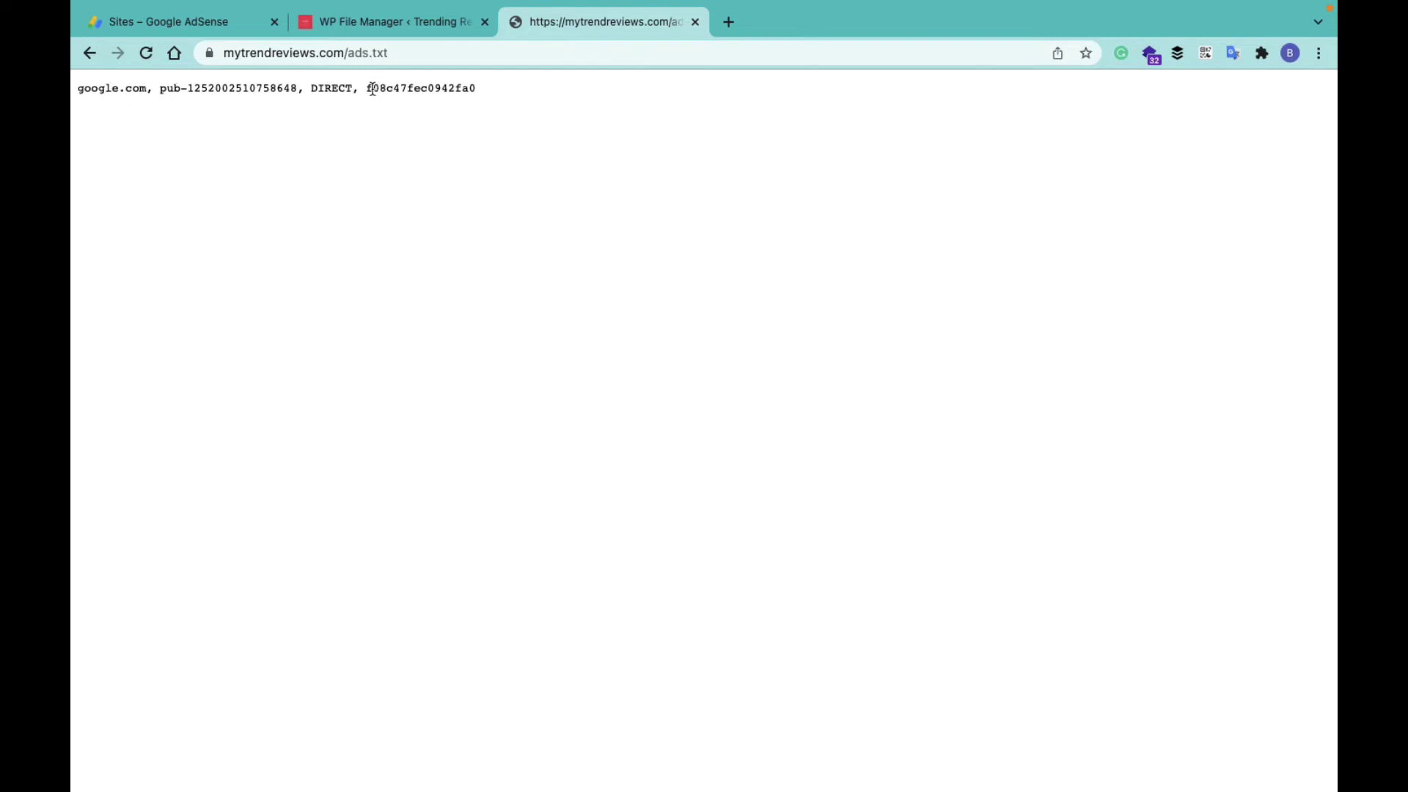
{"action": "left_click_drag", "start_coordinate": [487, 90], "coordinate": [73, 89]}
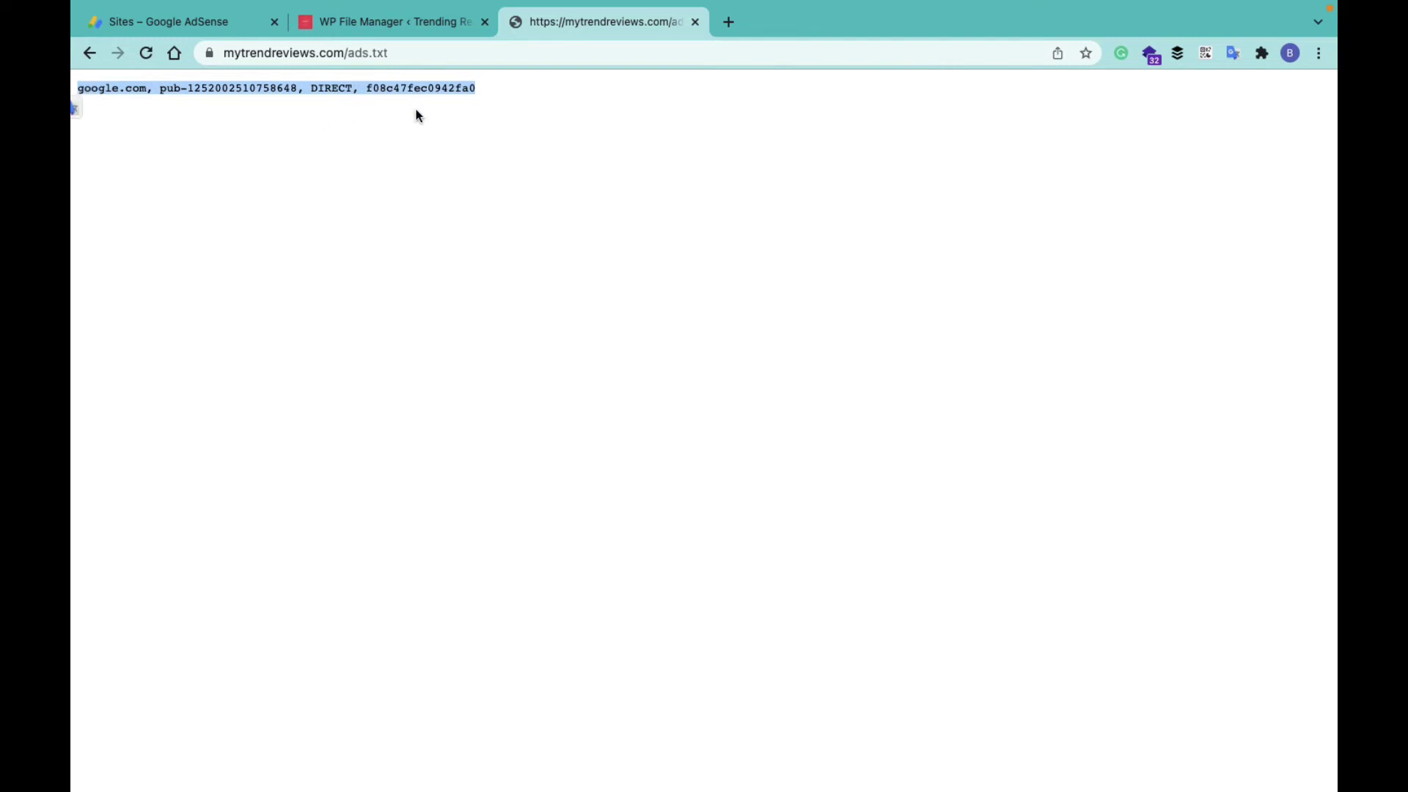
Reload AdSense Sites, try Fix now on the ads.txt warning, then return to WP File Manager.
{"action": "left_click", "coordinate": [204, 22]}
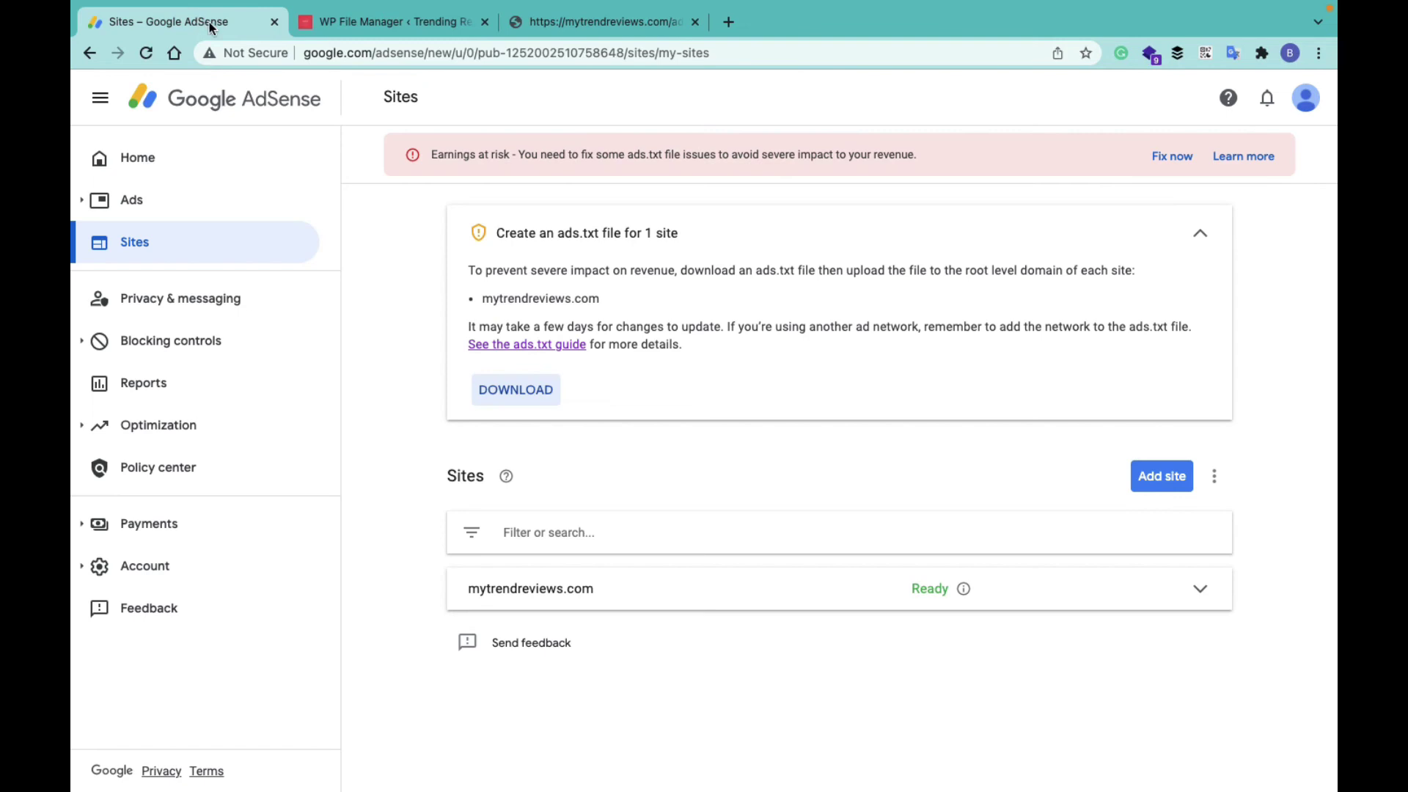
{"action": "left_click", "coordinate": [150, 56]}
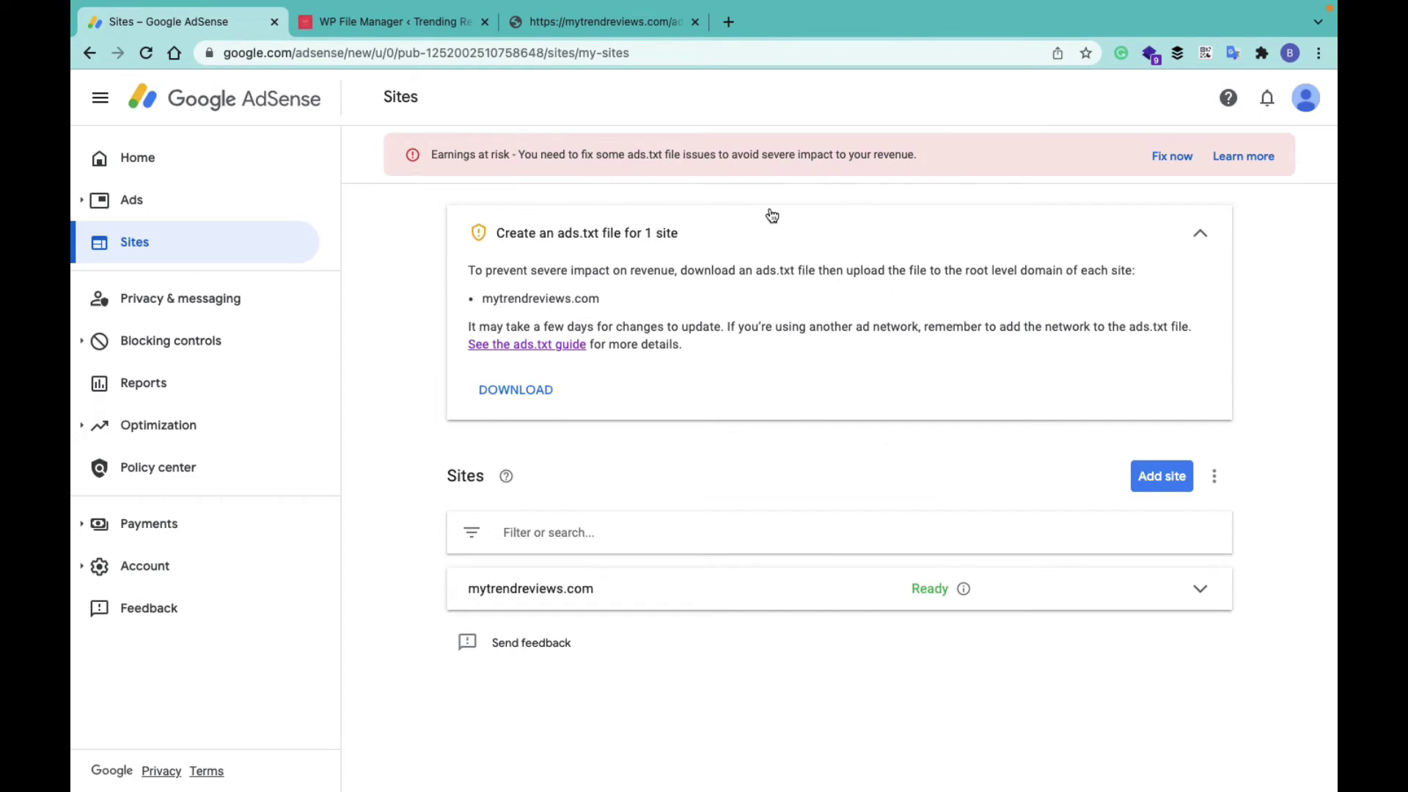
{"action": "left_click", "coordinate": [1177, 158]}
{"action": "left_click", "coordinate": [593, 23]}
{"action": "left_click", "coordinate": [416, 25]}
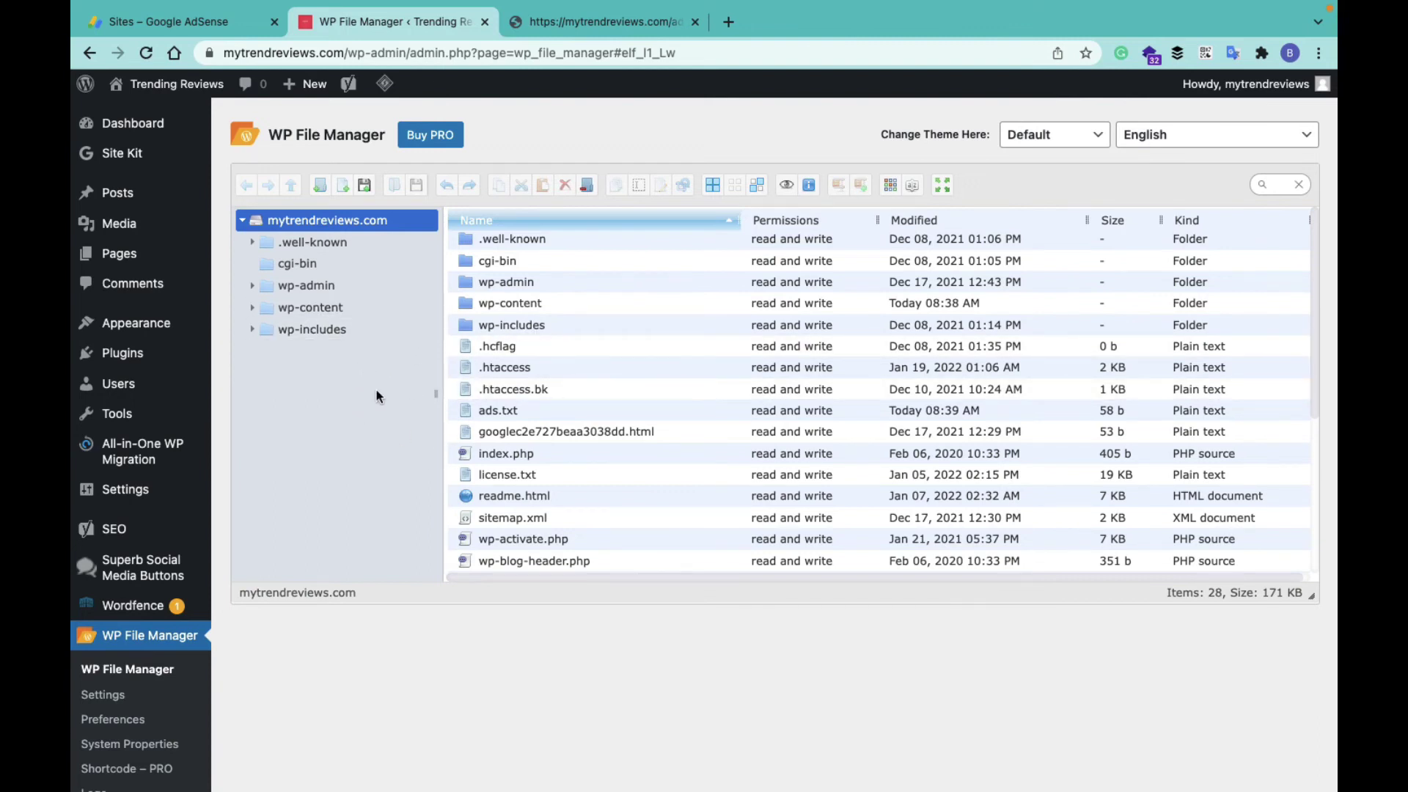
Deactivate WP File Manager from the installed plugins list.
{"action": "left_click", "coordinate": [150, 357]}
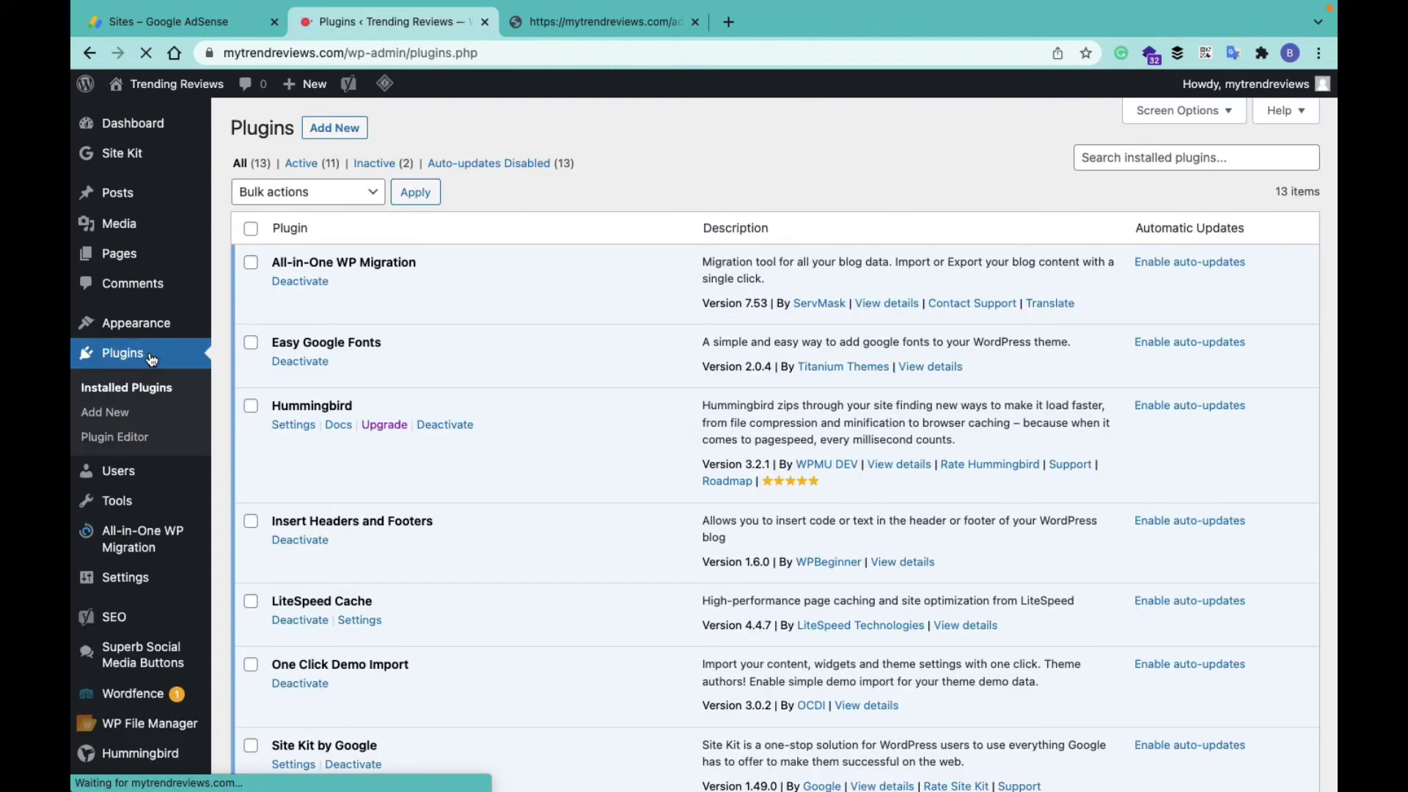
{"action": "scroll", "coordinate": [412, 505], "scroll_direction": "down", "scroll_amount": 6}
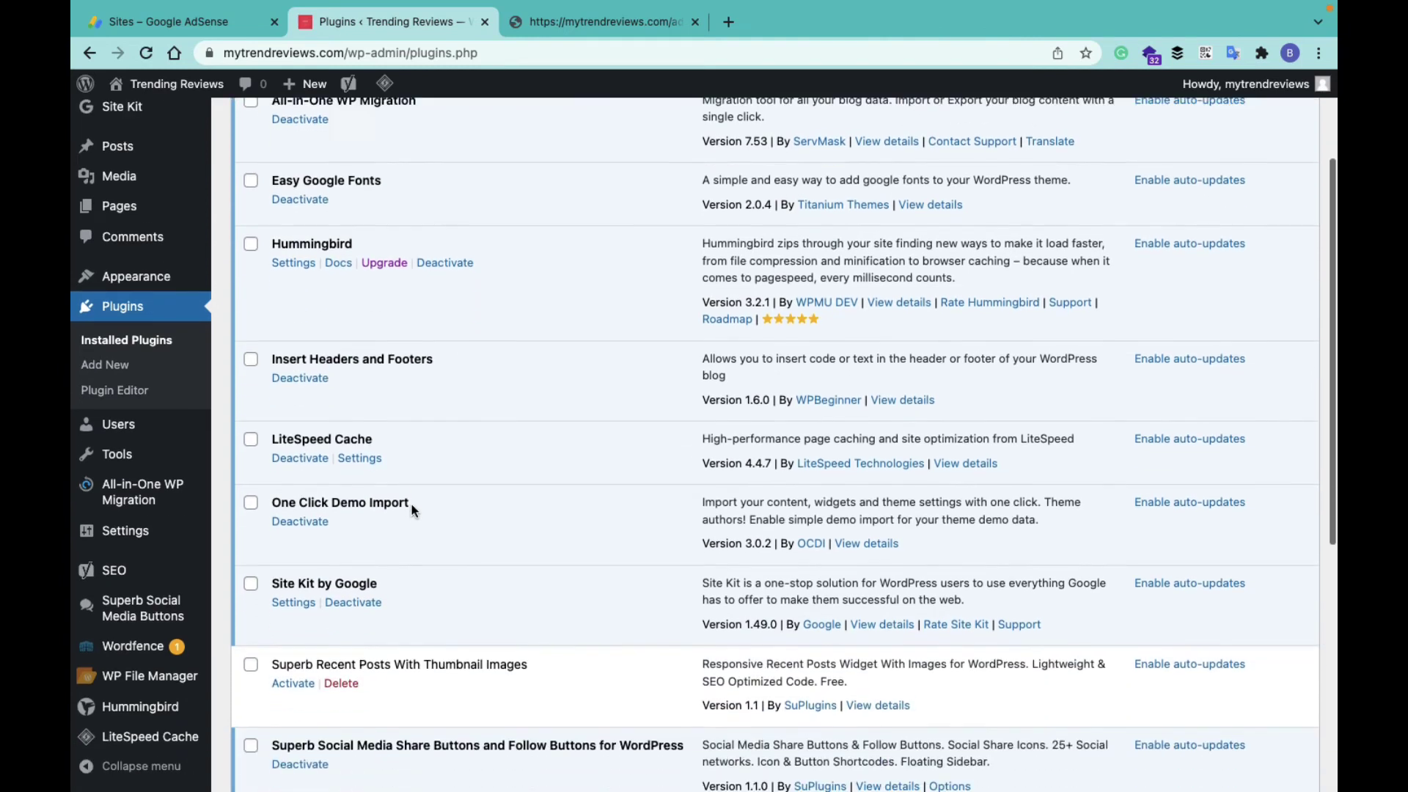
{"action": "scroll", "coordinate": [412, 504], "scroll_direction": "down", "scroll_amount": 2}
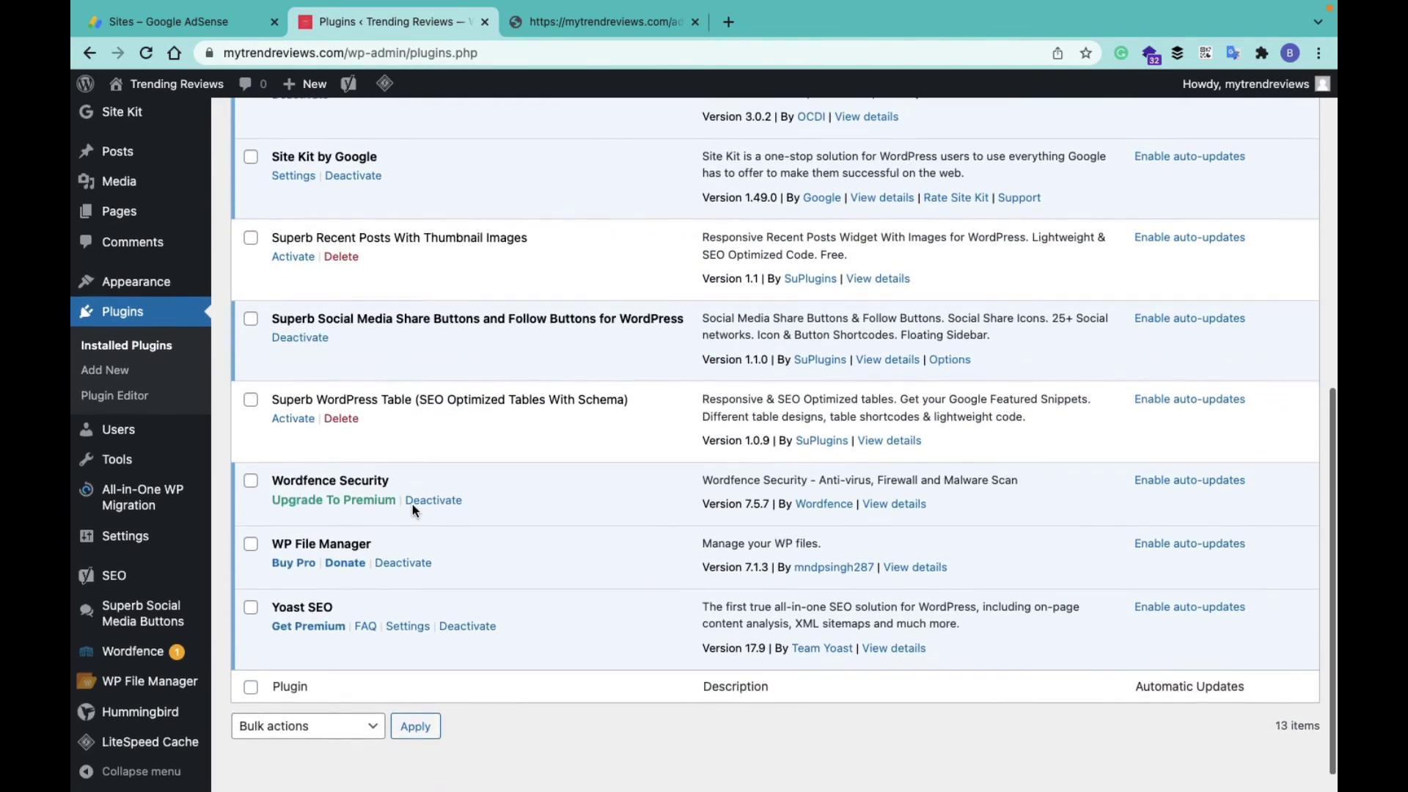
{"action": "scroll", "coordinate": [412, 504], "scroll_direction": "up", "scroll_amount": 1}
{"action": "scroll", "coordinate": [412, 503], "scroll_direction": "up", "scroll_amount": 2}
{"action": "scroll", "coordinate": [413, 504], "scroll_direction": "up", "scroll_amount": 2}
{"action": "scroll", "coordinate": [413, 504], "scroll_direction": "up", "scroll_amount": 1}
{"action": "scroll", "coordinate": [412, 505], "scroll_direction": "up", "scroll_amount": 2}
{"action": "scroll", "coordinate": [412, 505], "scroll_direction": "down", "scroll_amount": 5}
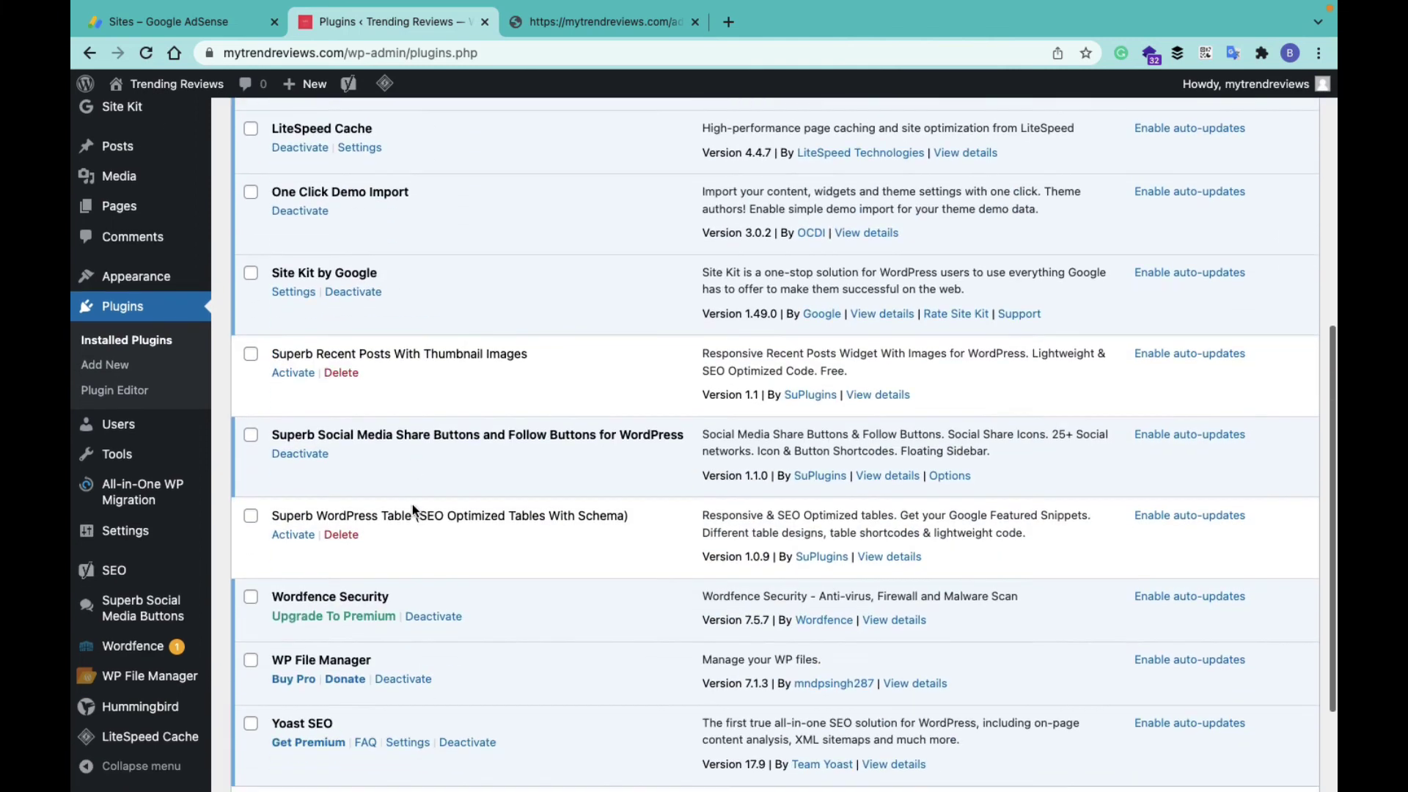
{"action": "scroll", "coordinate": [413, 505], "scroll_direction": "down", "scroll_amount": 1}
{"action": "scroll", "coordinate": [415, 513], "scroll_direction": "down", "scroll_amount": 1}
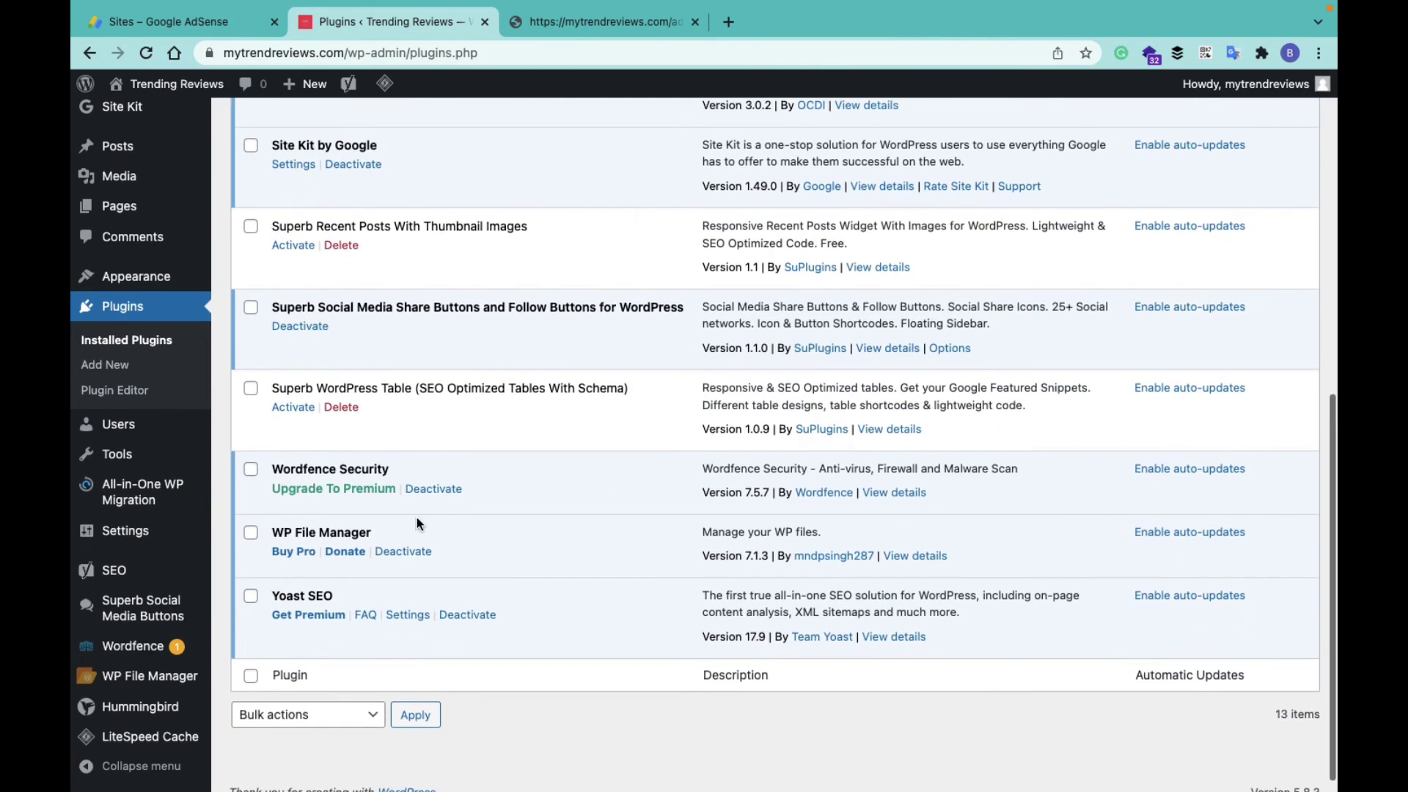
{"action": "left_click", "coordinate": [396, 561]}
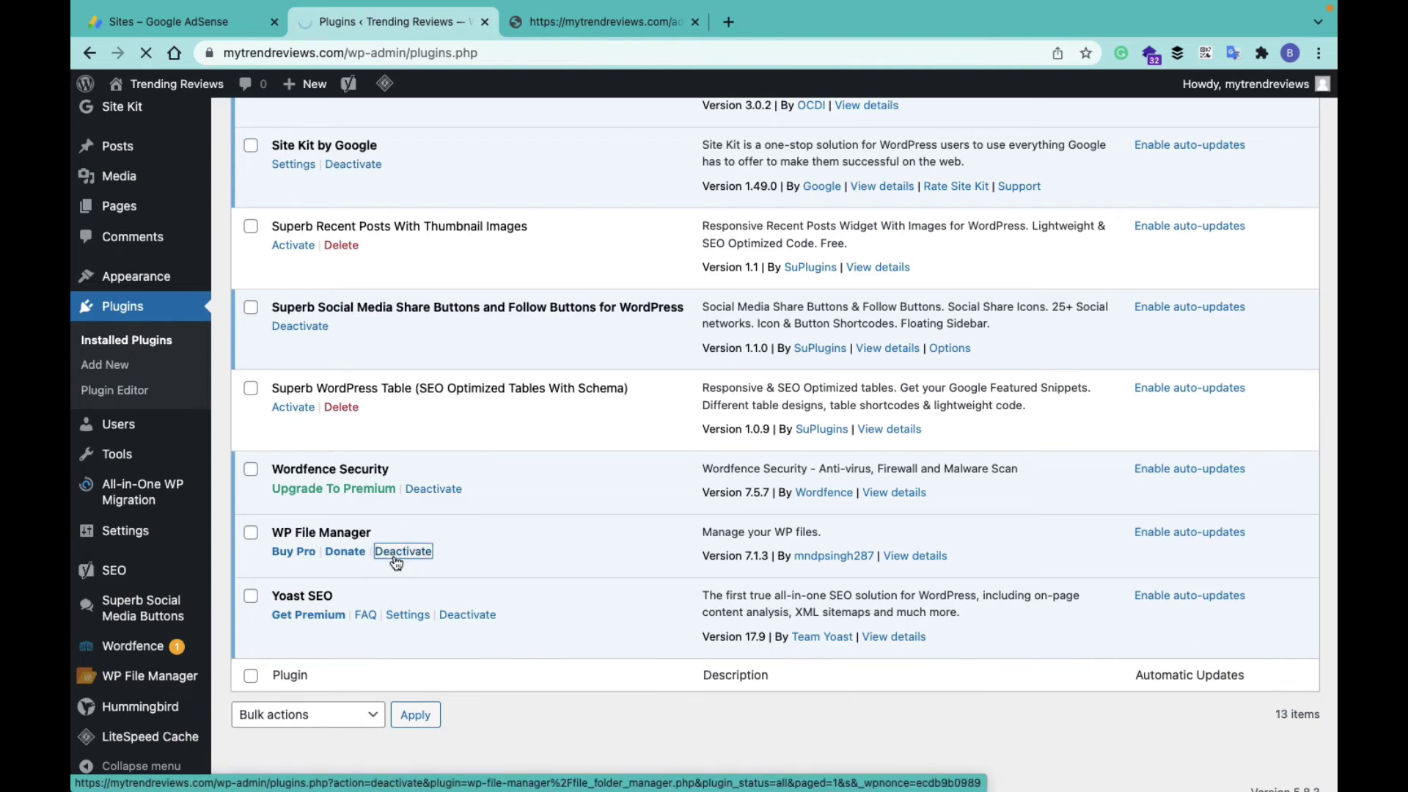
Delete the WP File Manager plugin and confirm the deletion.
{"action": "scroll", "coordinate": [469, 608], "scroll_direction": "down", "scroll_amount": 10}
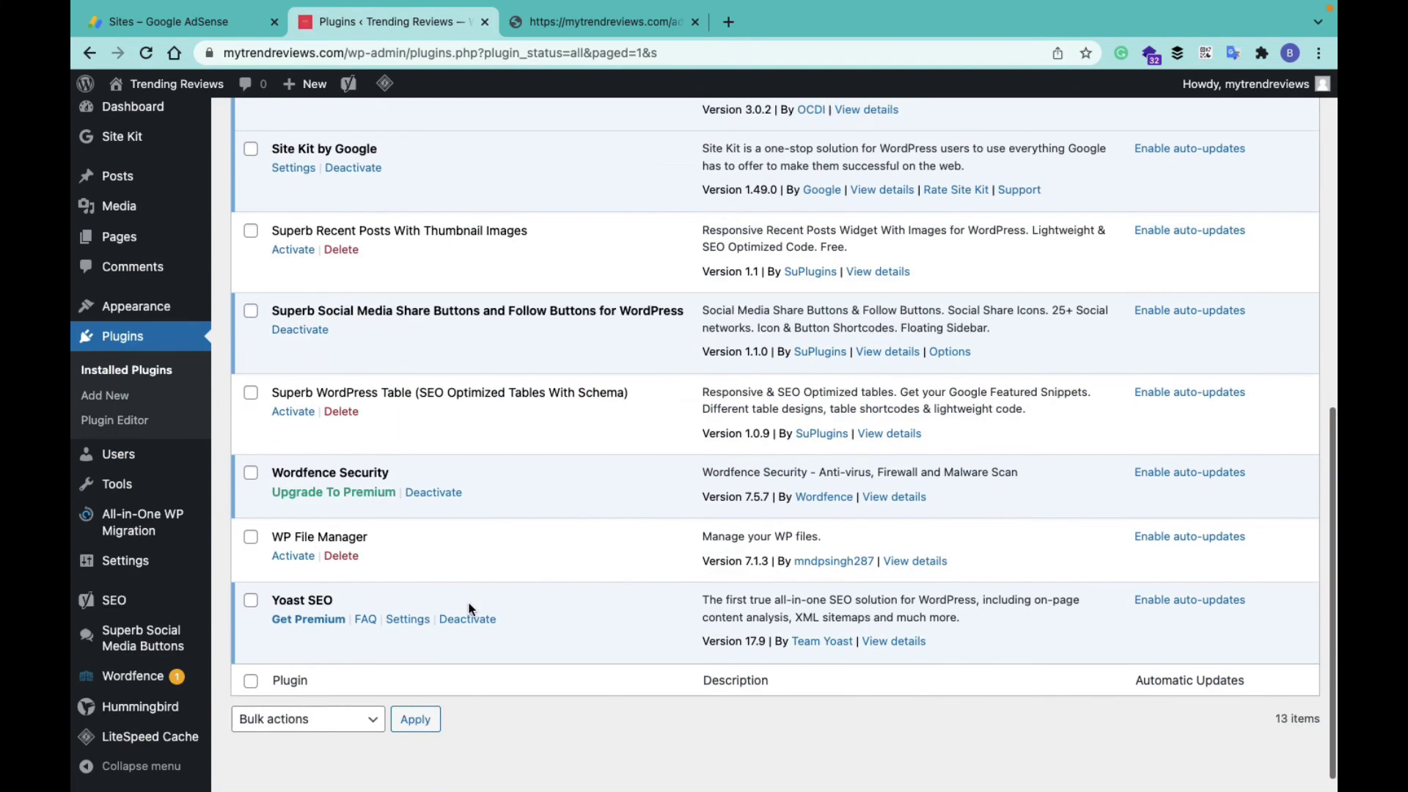
{"action": "scroll", "coordinate": [470, 609], "scroll_direction": "down", "scroll_amount": 1}
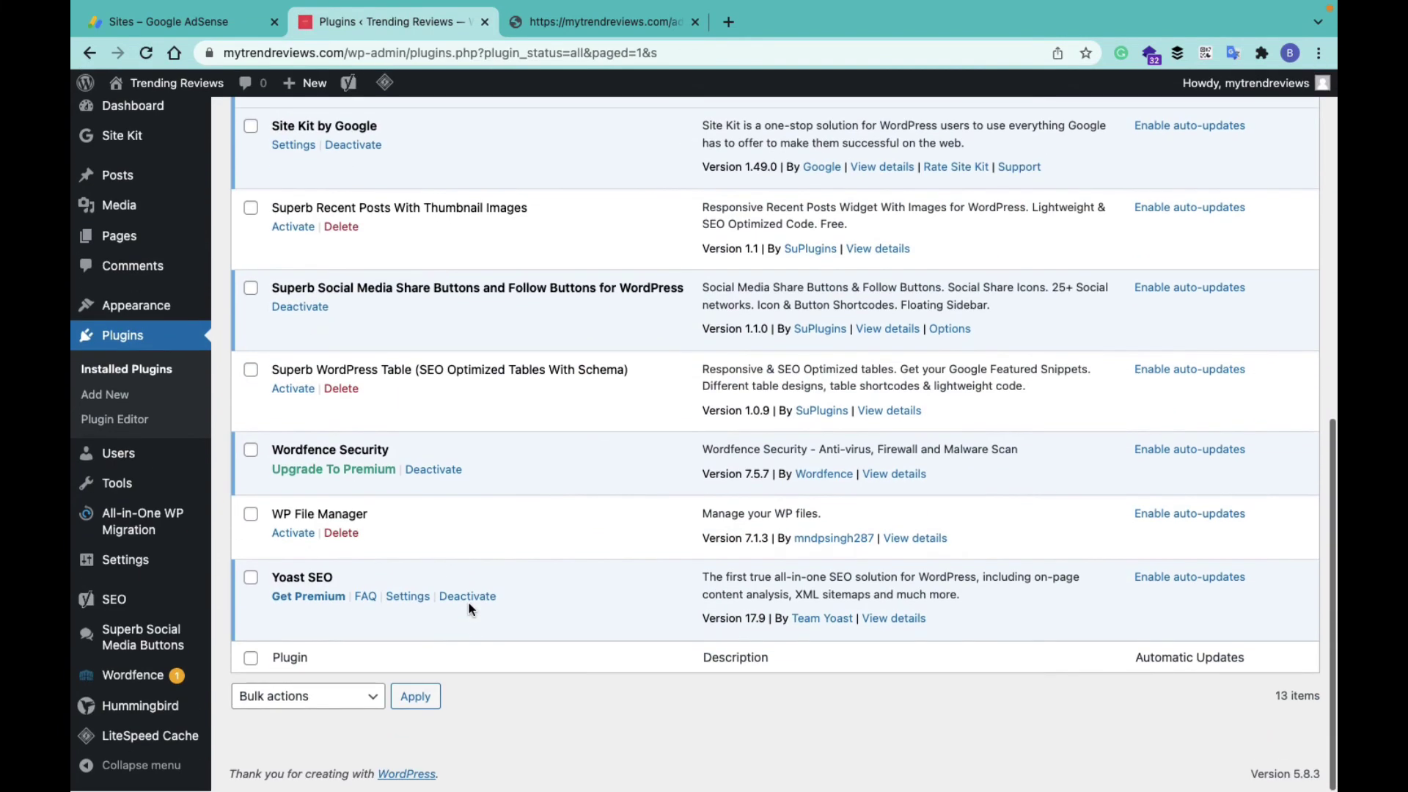
{"action": "left_click", "coordinate": [352, 536]}
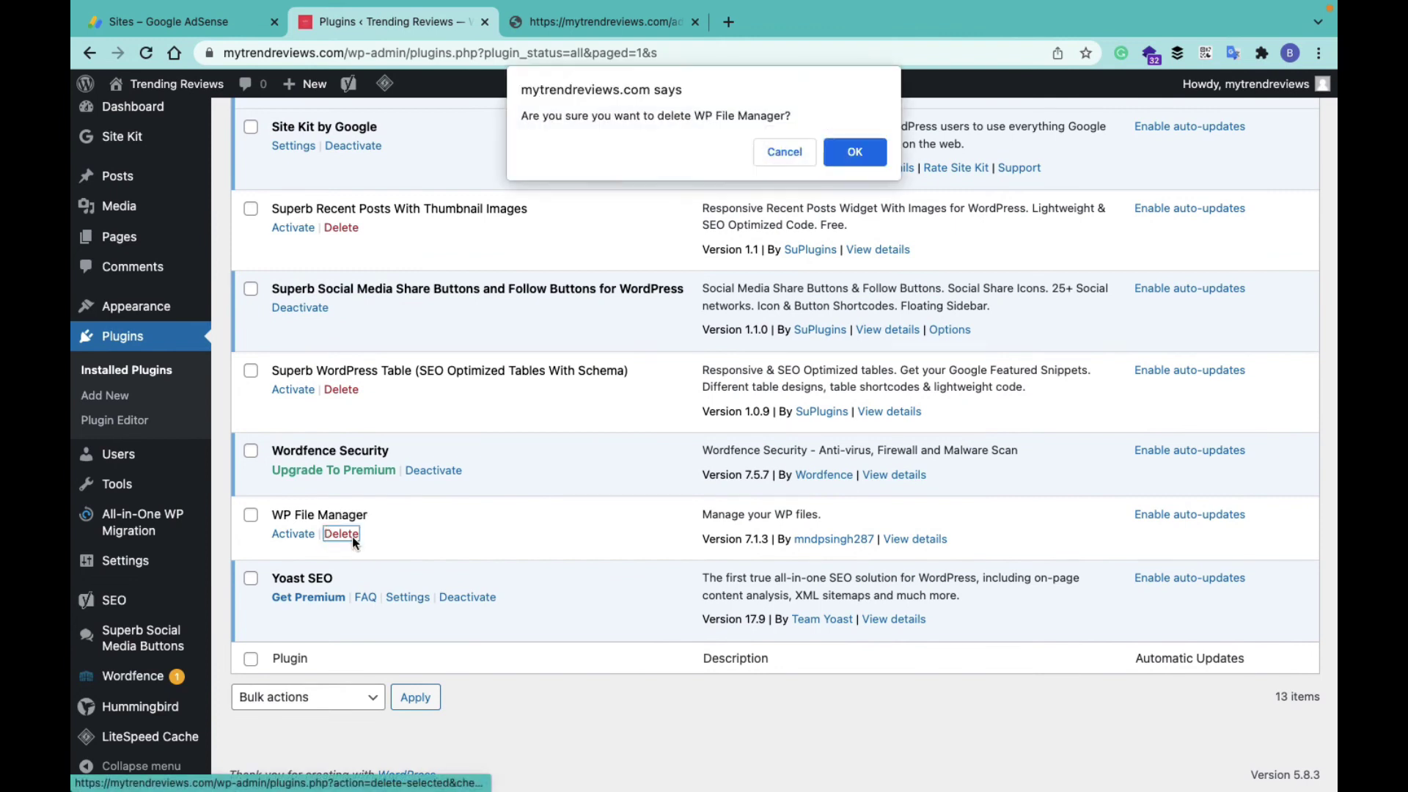
{"action": "left_click", "coordinate": [854, 152]}
{"action": "scroll", "coordinate": [596, 221], "scroll_direction": "up", "scroll_amount": 10}
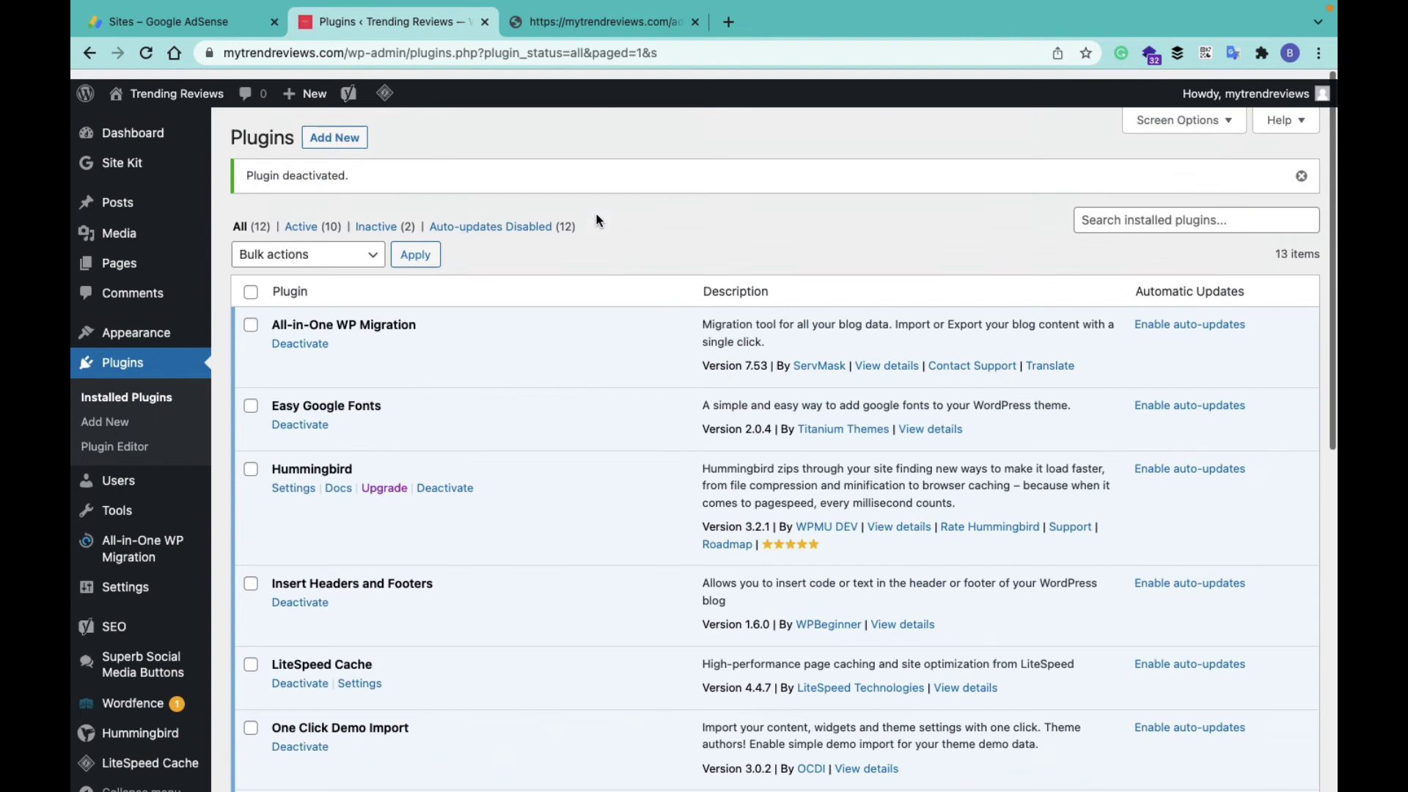
Reload mytrendreviews.com/ads.txt twice to confirm the AdSense publisher line still shows.
{"action": "left_click", "coordinate": [585, 16]}
{"action": "left_click", "coordinate": [146, 53]}
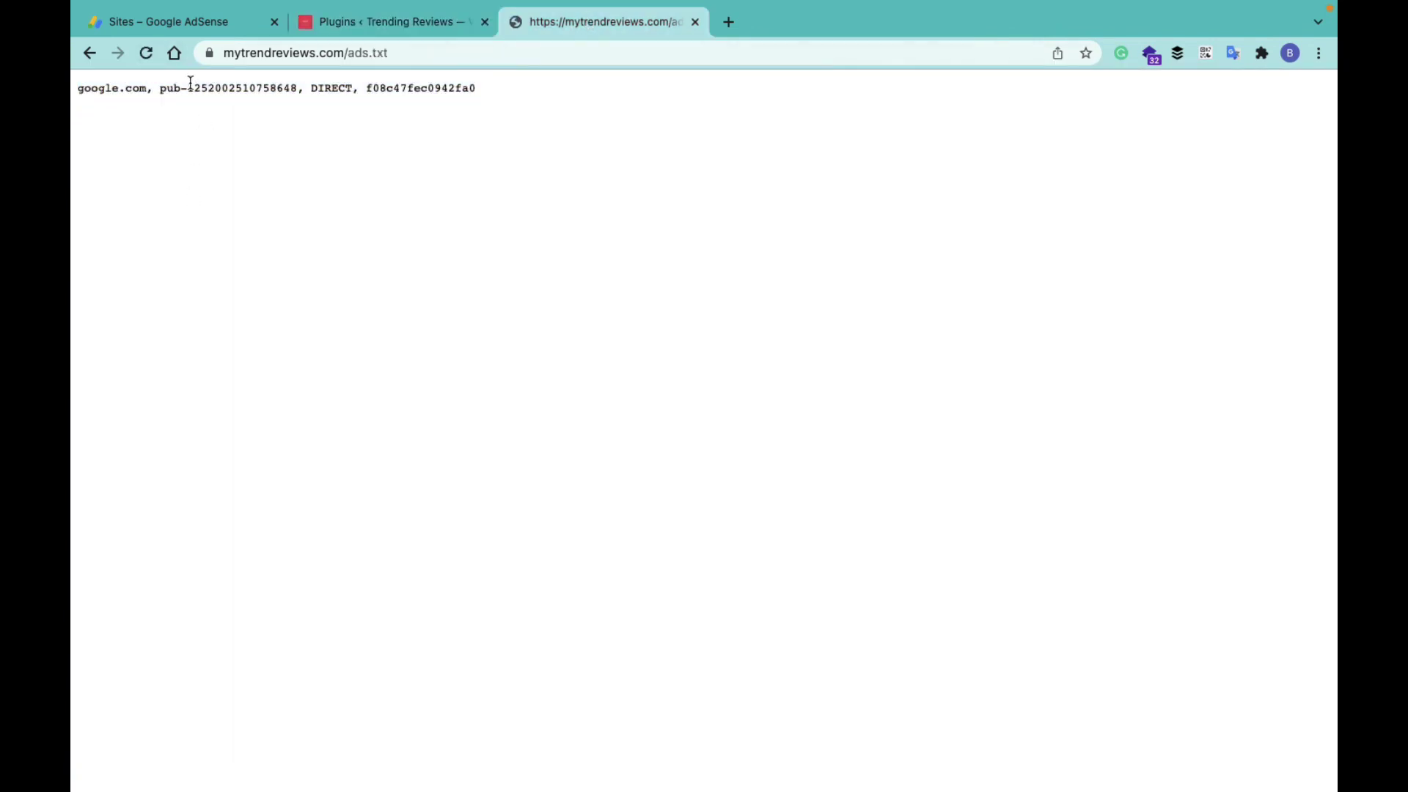
{"action": "left_click", "coordinate": [146, 54]}
{"action": "left_click", "coordinate": [187, 16]}
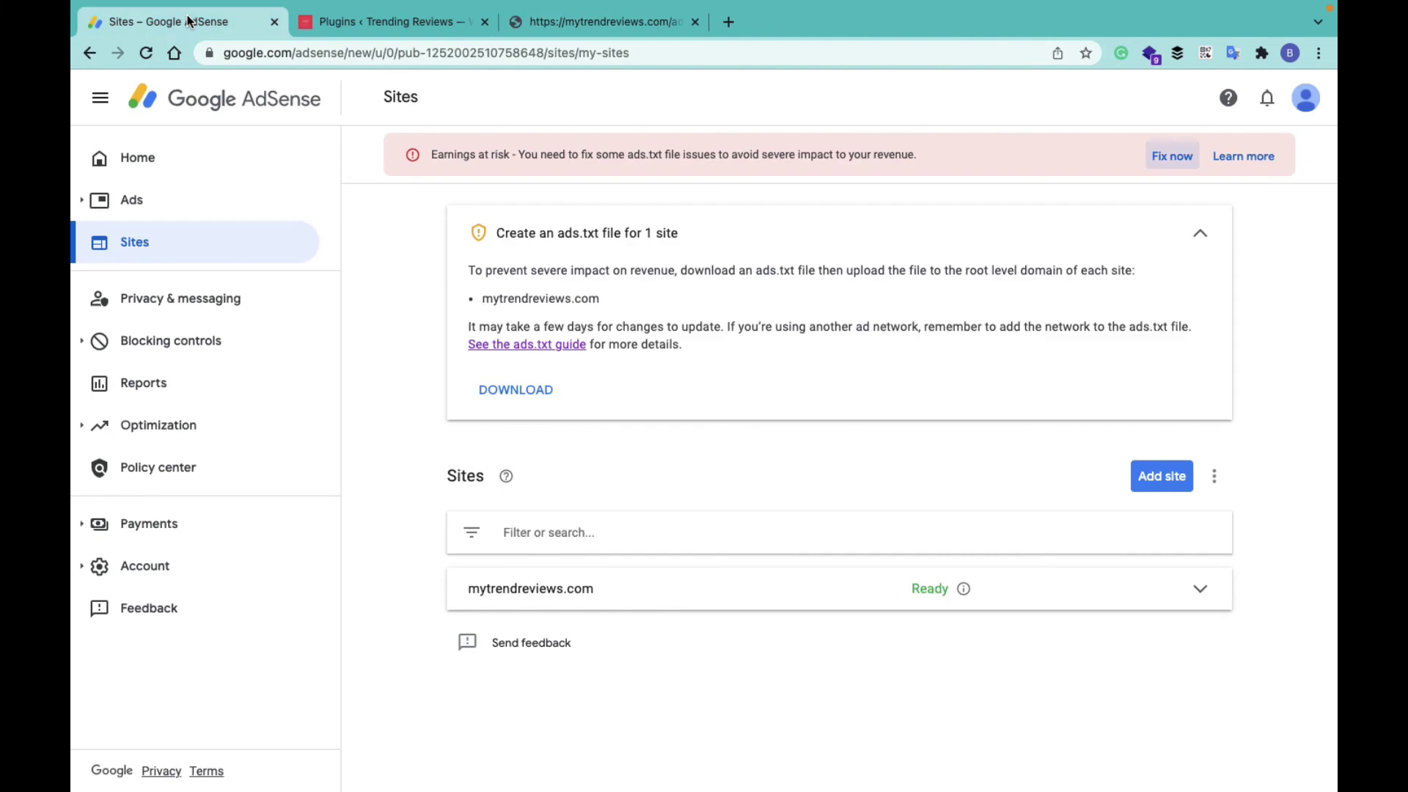